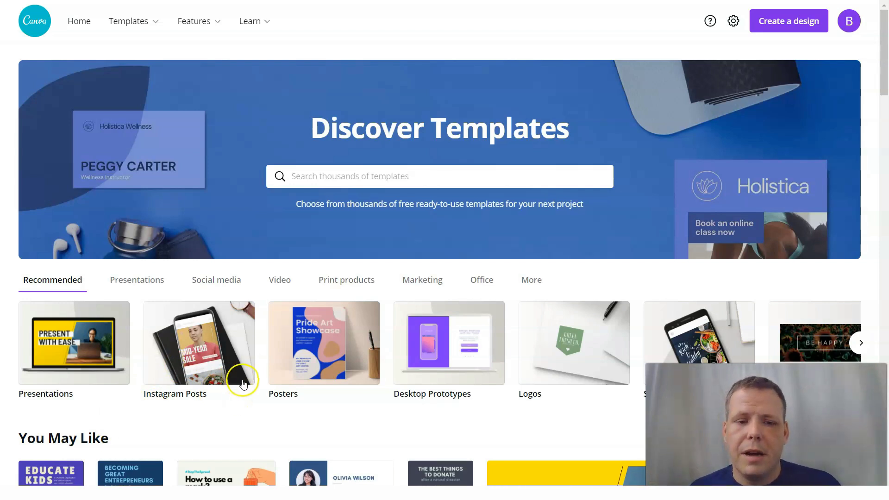
Open the Infographics templates page from Canva's Templates menu.
mouse_move(149, 27)
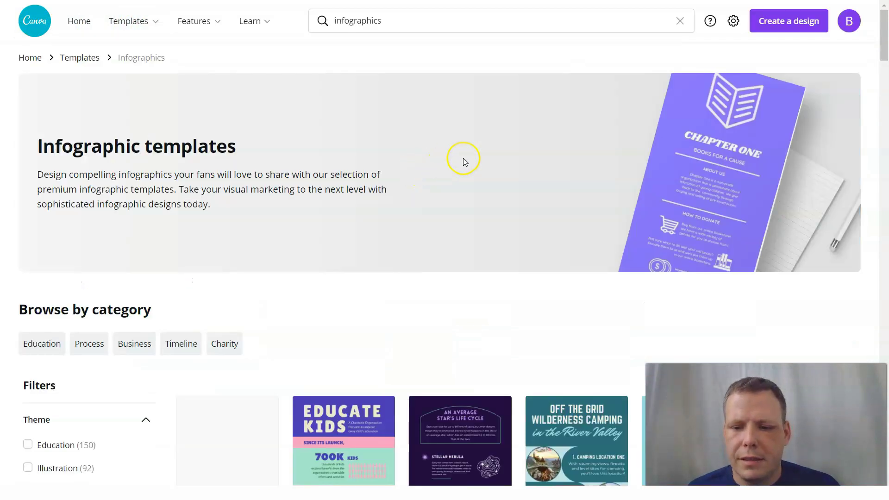
Scroll the infographic templates and like The Best Health Apps template.
scroll(464, 161, "down", 3)
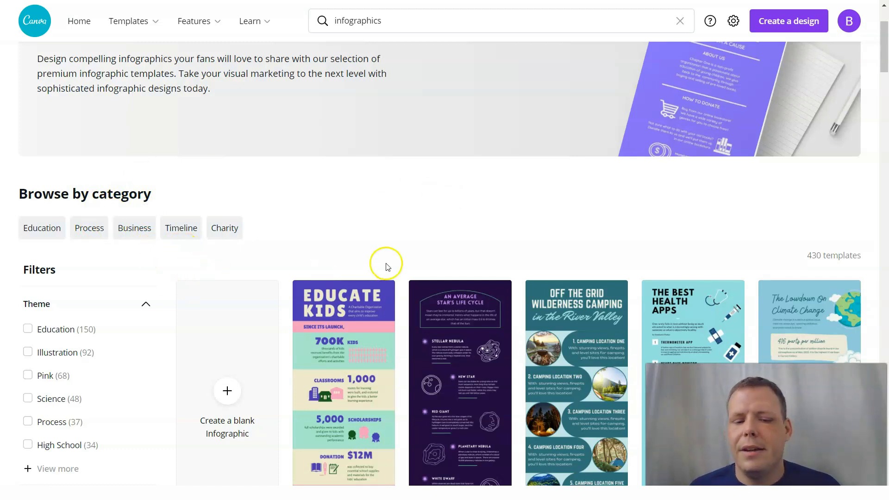
scroll(228, 331, "down", 1)
scroll(228, 336, "down", 1)
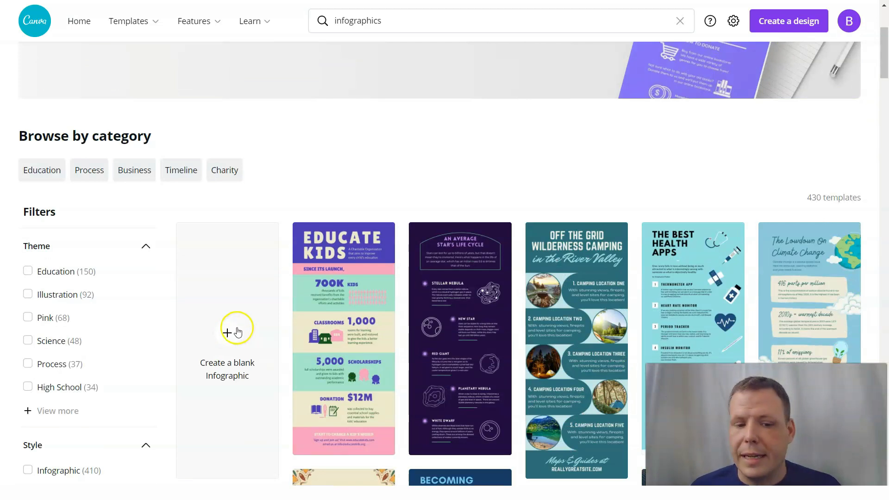
scroll(139, 347, "down", 3)
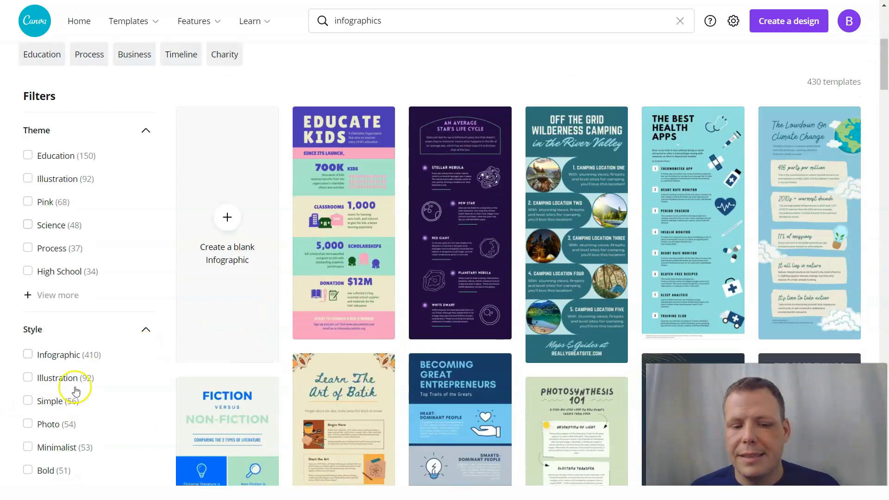
scroll(153, 370, "down", 2)
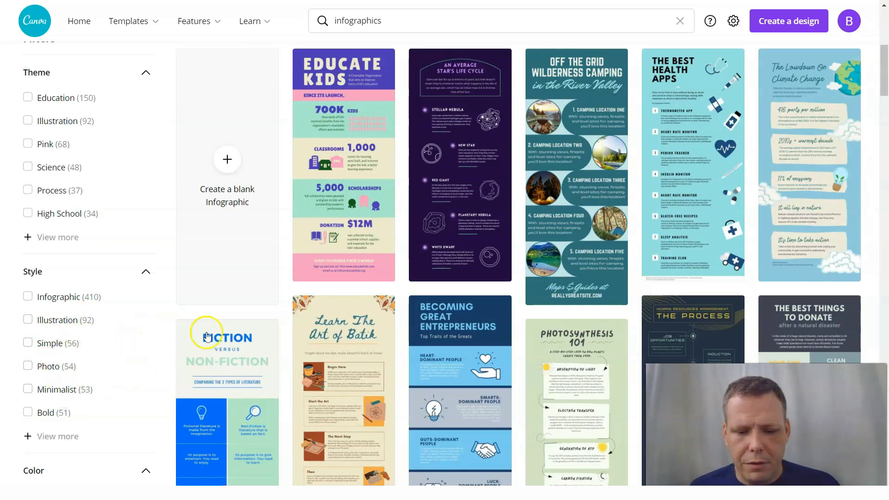
scroll(195, 324, "down", 3)
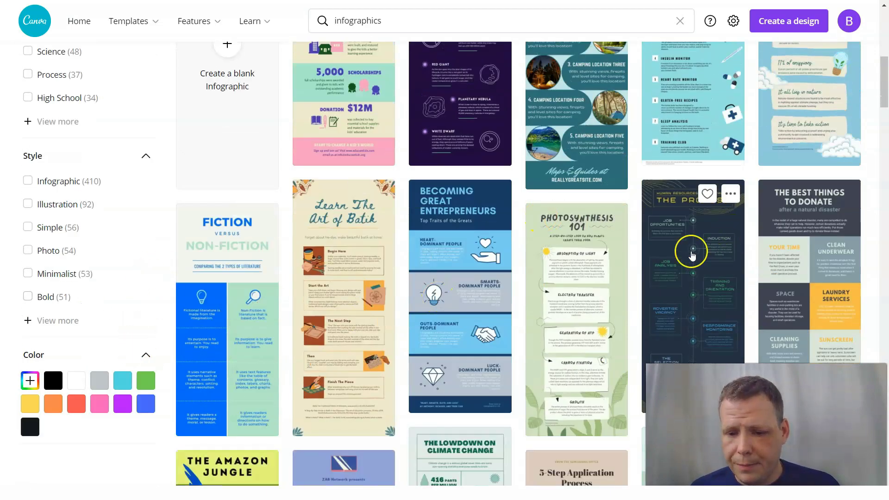
scroll(589, 245, "up", 5)
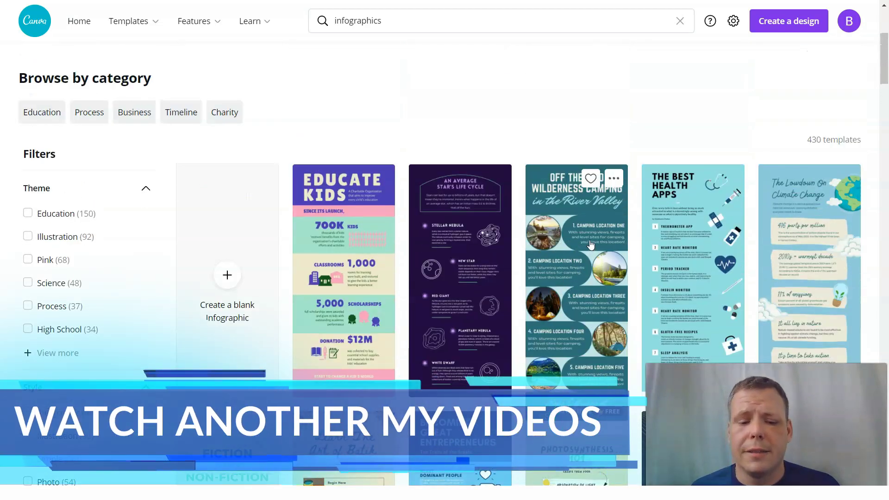
left_click(708, 182)
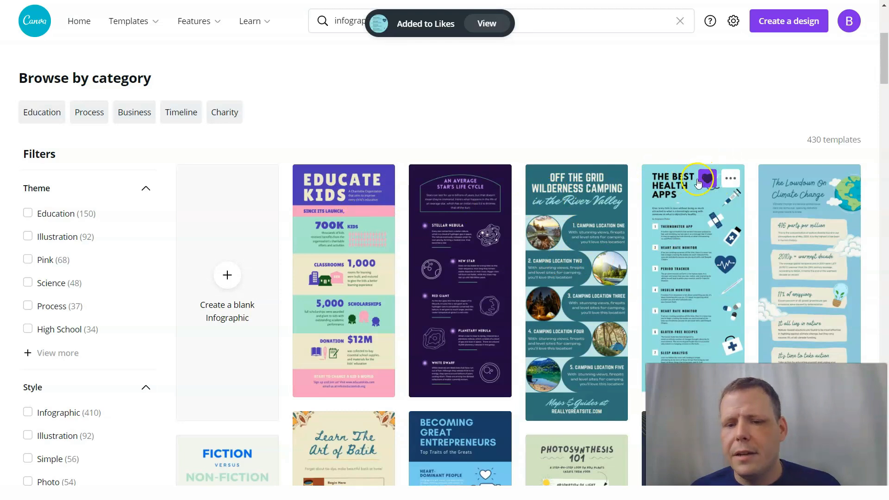
Like the Average Star's Life Cycle template and scroll further down the grid.
left_click(474, 184)
scroll(602, 240, "down", 3)
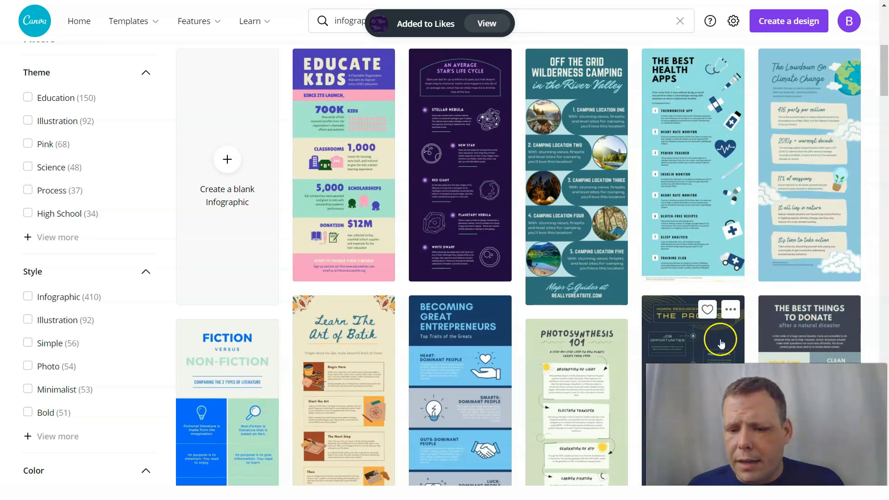
scroll(721, 343, "down", 7)
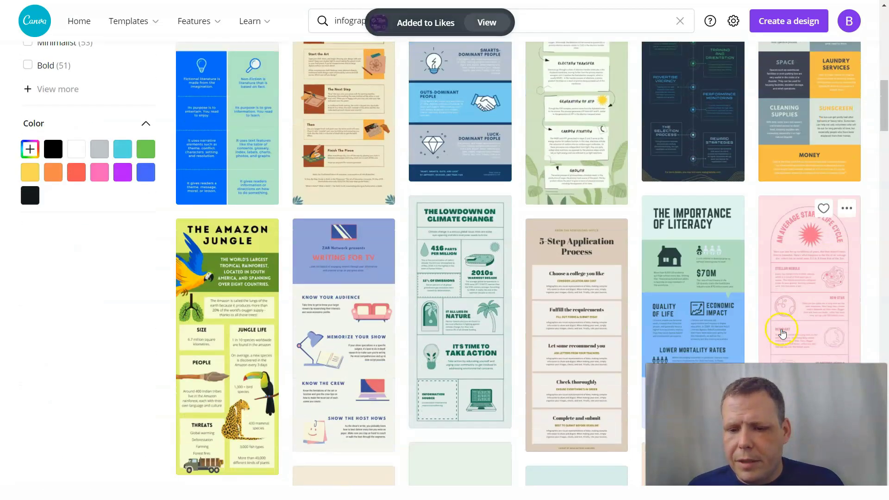
scroll(708, 296, "down", 4)
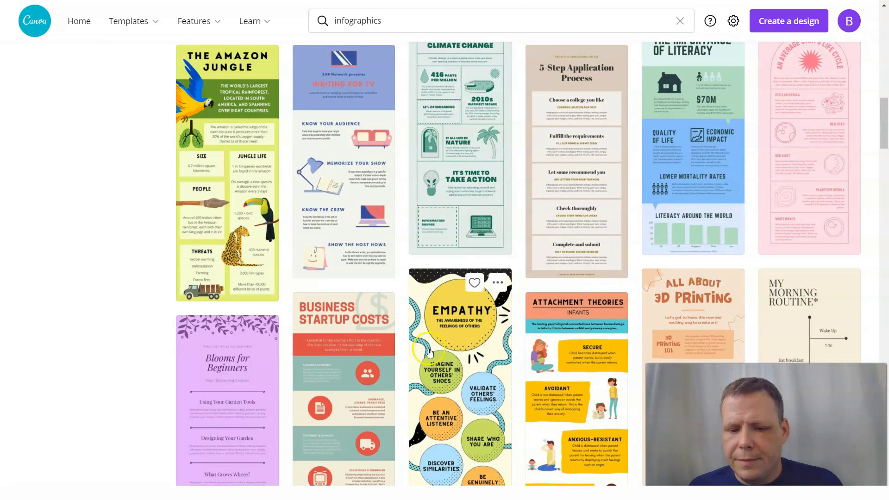
scroll(734, 218, "down", 4)
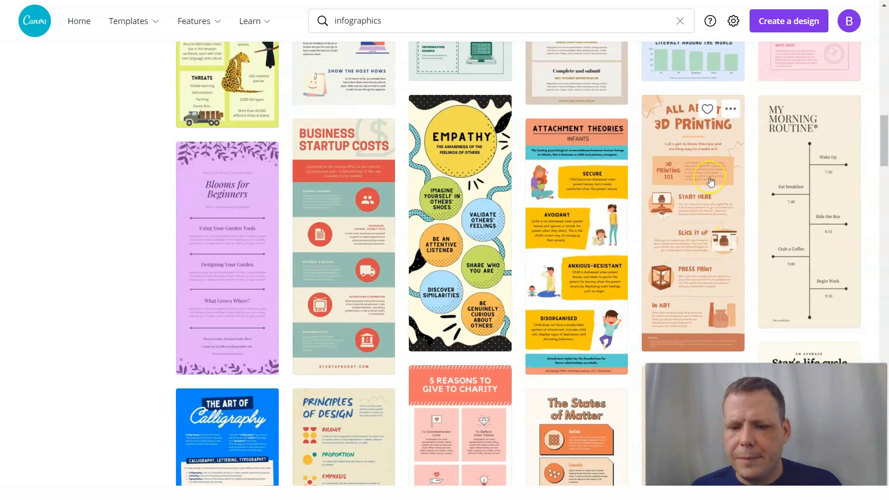
scroll(710, 181, "down", 10)
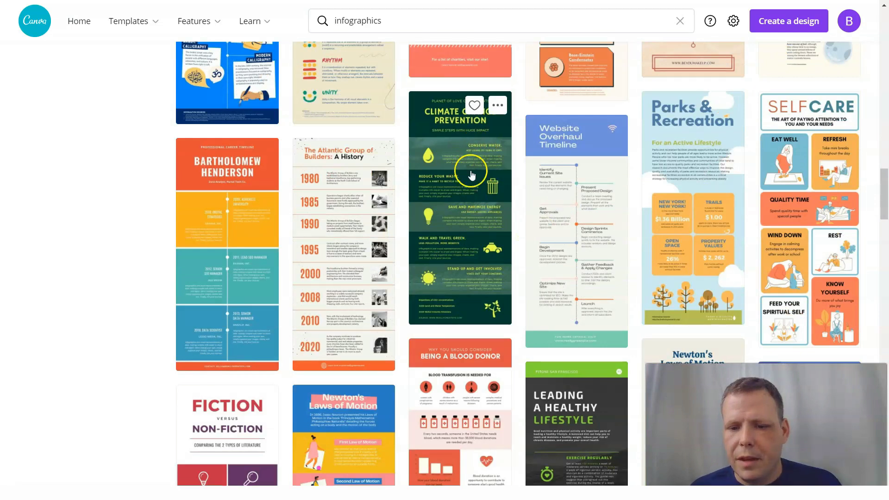
scroll(520, 249, "down", 2)
scroll(520, 249, "down", 2)
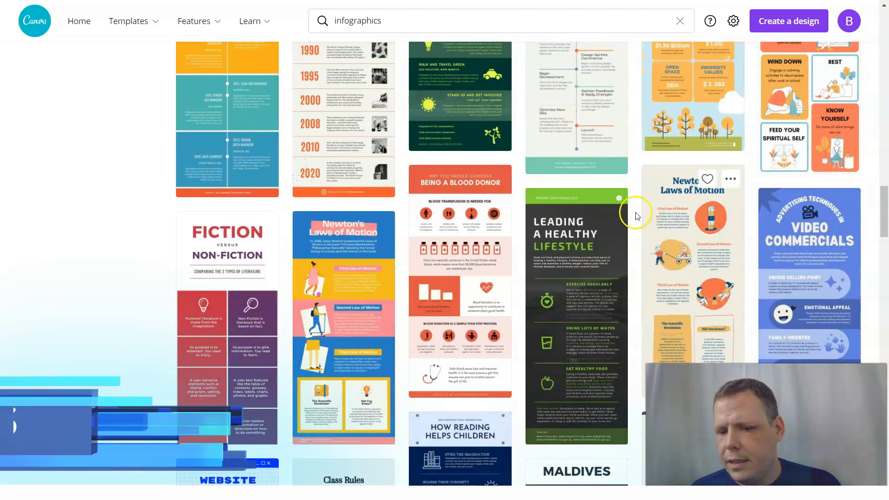
scroll(573, 254, "down", 5)
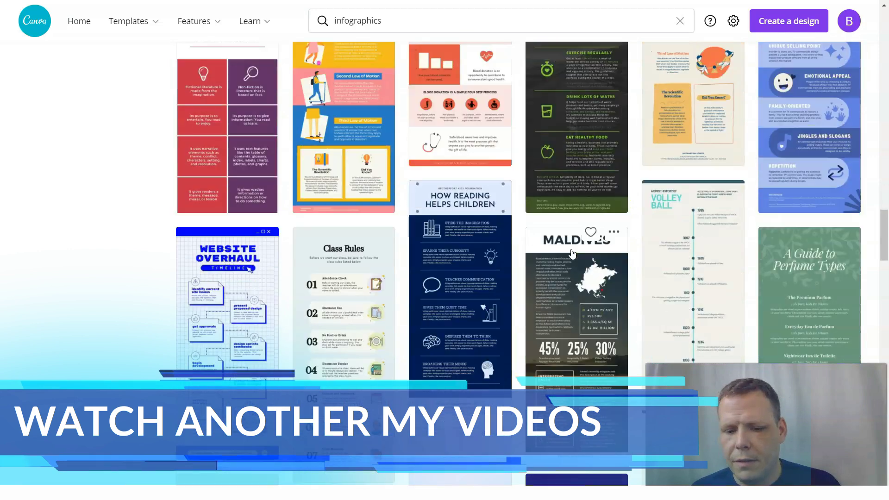
scroll(573, 254, "down", 6)
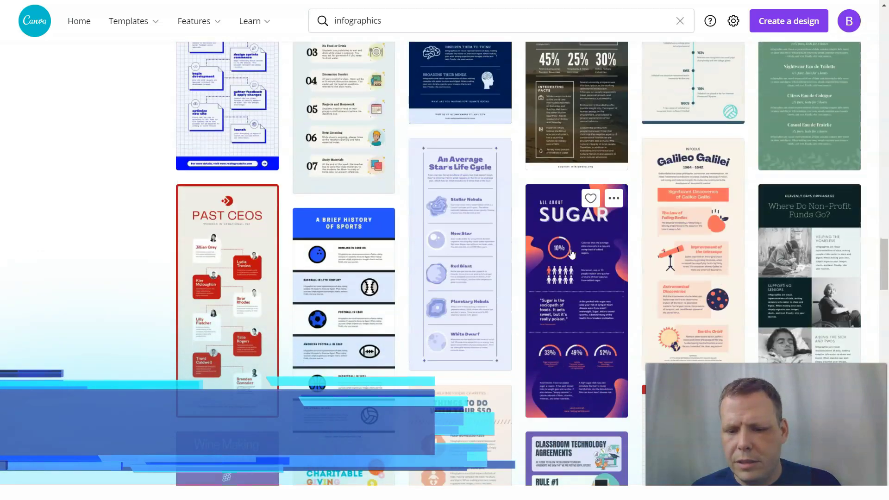
scroll(573, 254, "down", 7)
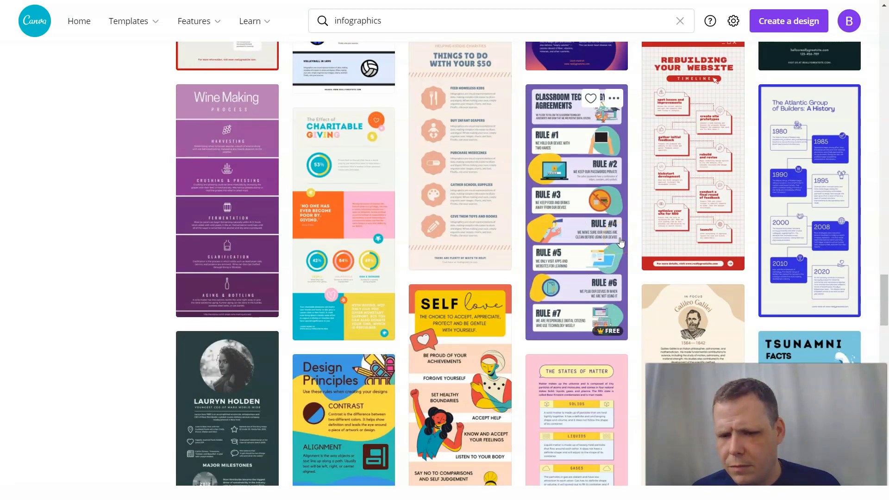
Browse the template grid to locate the Classroom Technology Agreements infographic.
scroll(604, 225, "up", 11)
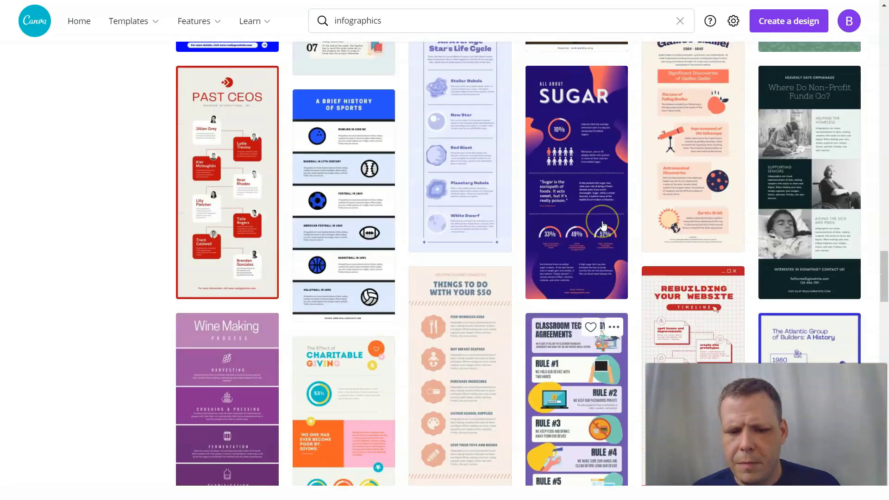
scroll(604, 226, "up", 17)
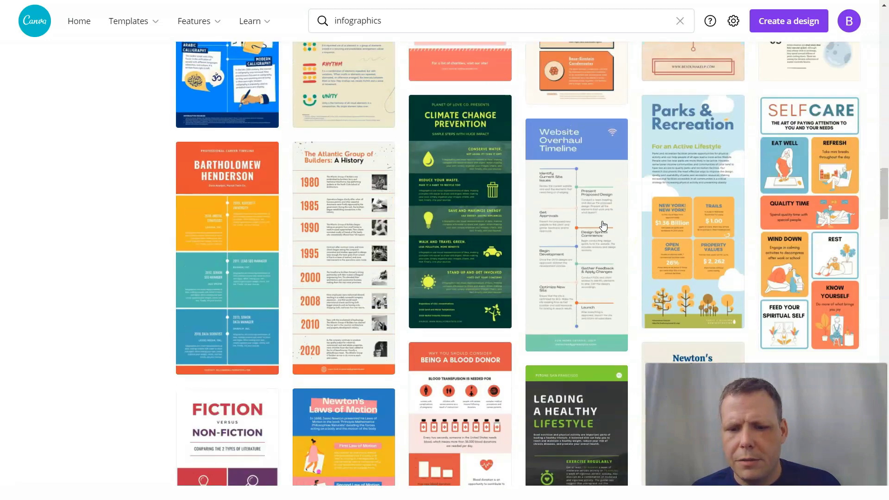
scroll(603, 225, "up", 13)
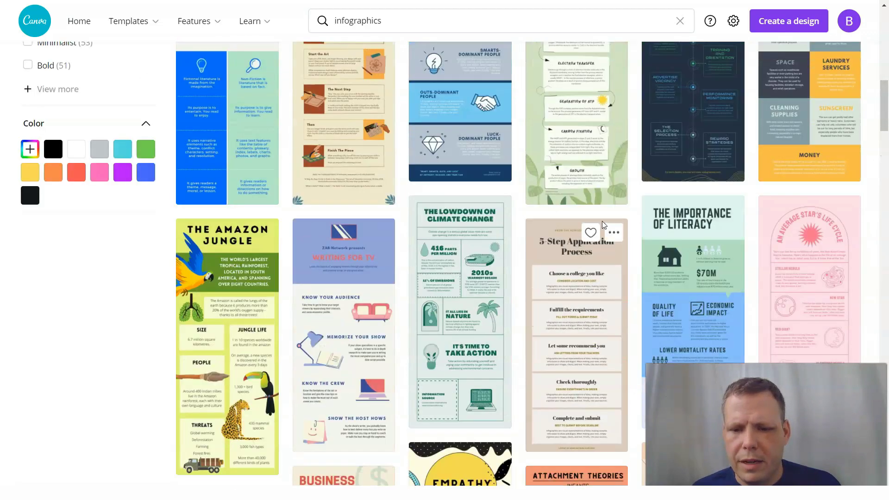
scroll(602, 220, "up", 13)
scroll(602, 220, "down", 4)
scroll(602, 221, "down", 10)
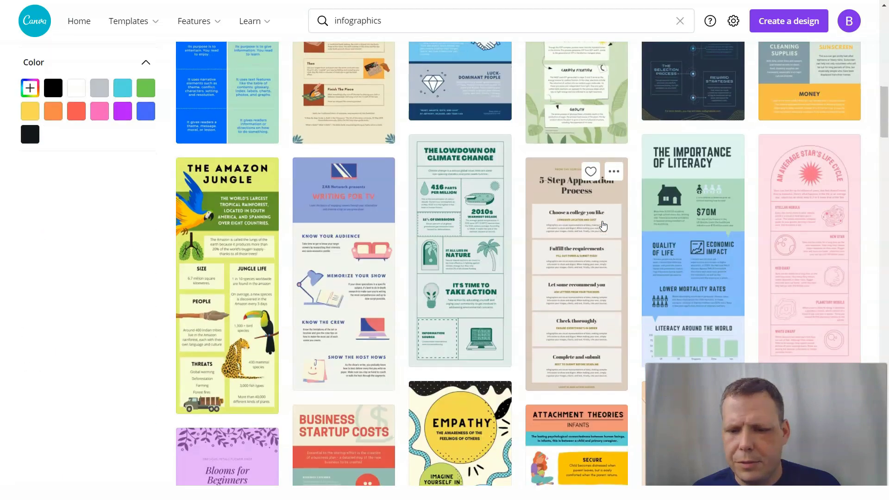
scroll(603, 226, "down", 14)
scroll(603, 226, "down", 11)
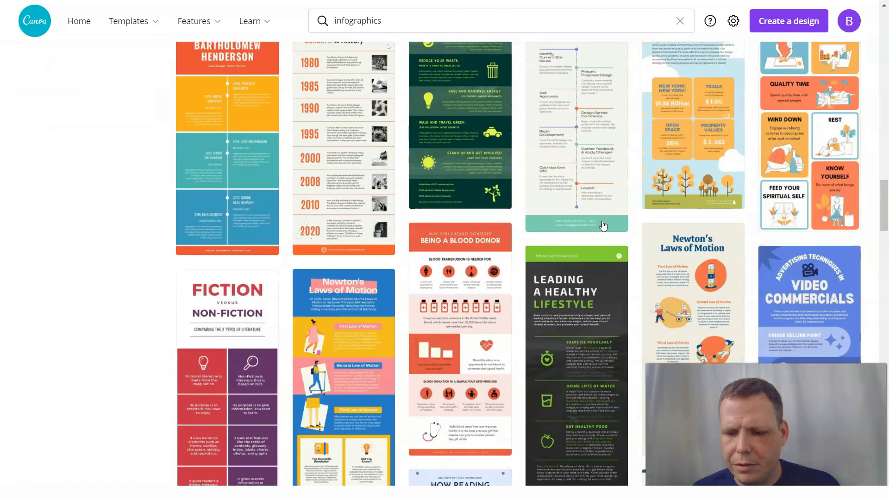
scroll(551, 241, "down", 5)
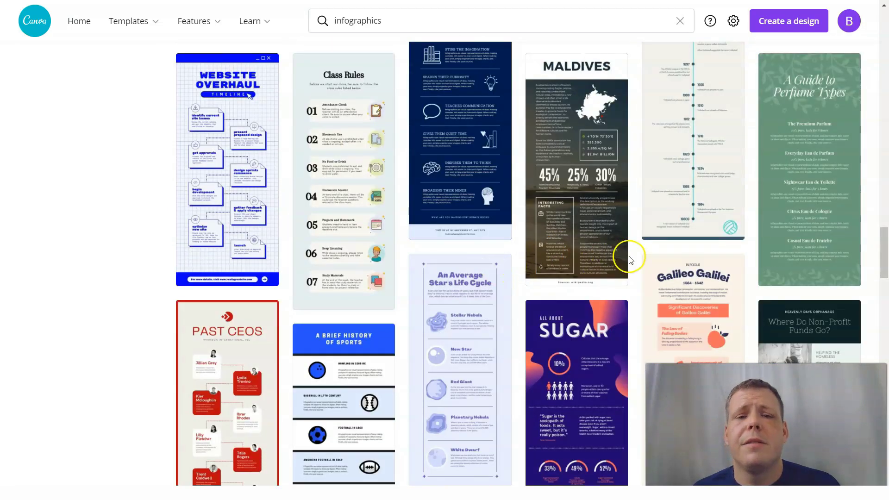
scroll(637, 309, "down", 8)
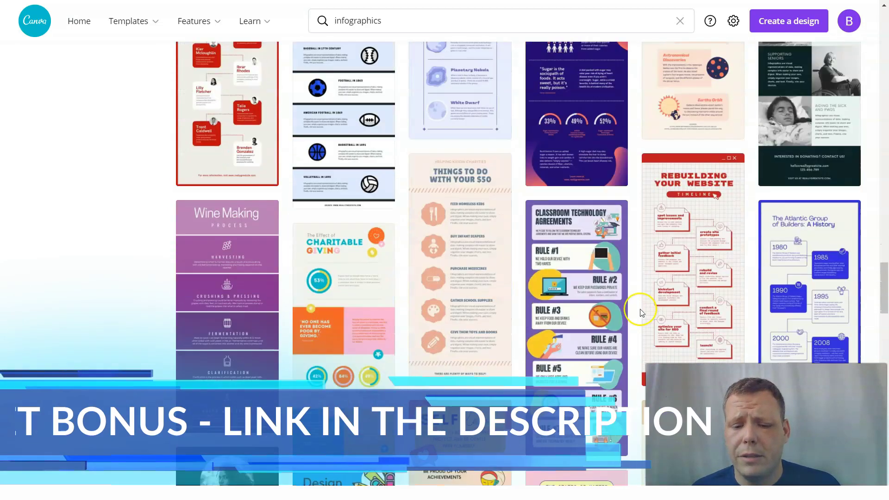
scroll(598, 343, "up", 6)
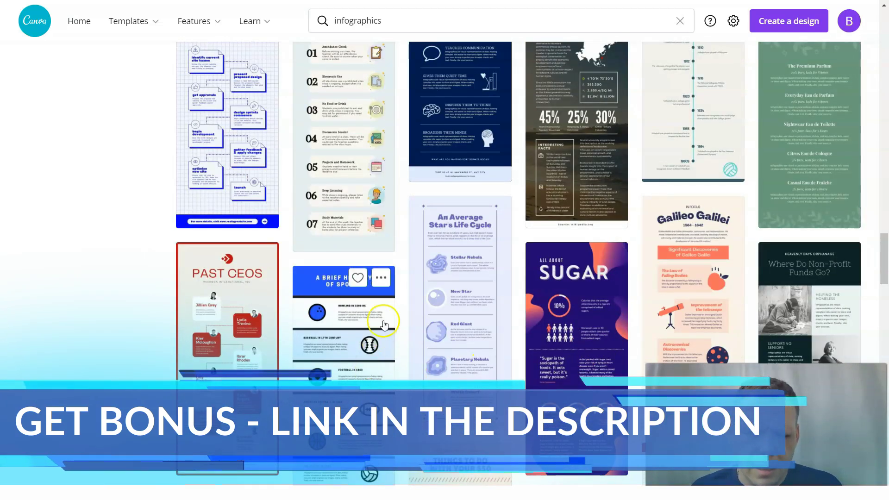
scroll(517, 326, "down", 4)
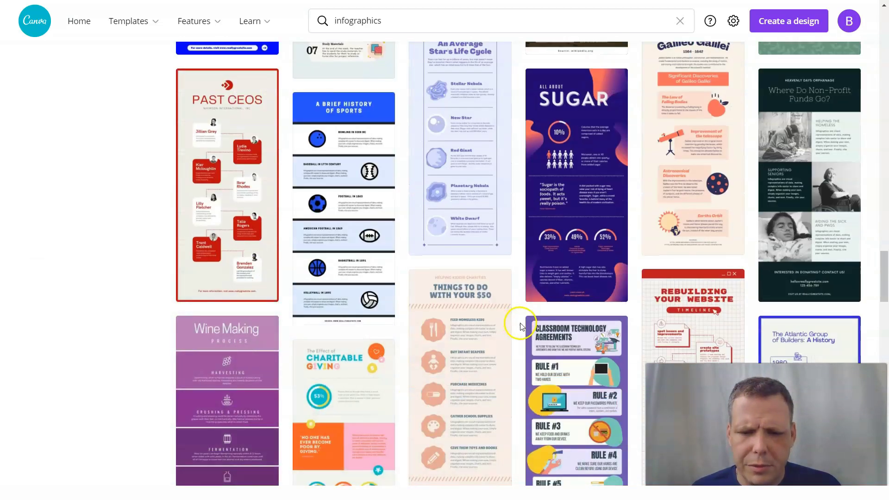
scroll(518, 325, "down", 5)
scroll(638, 355, "down", 1)
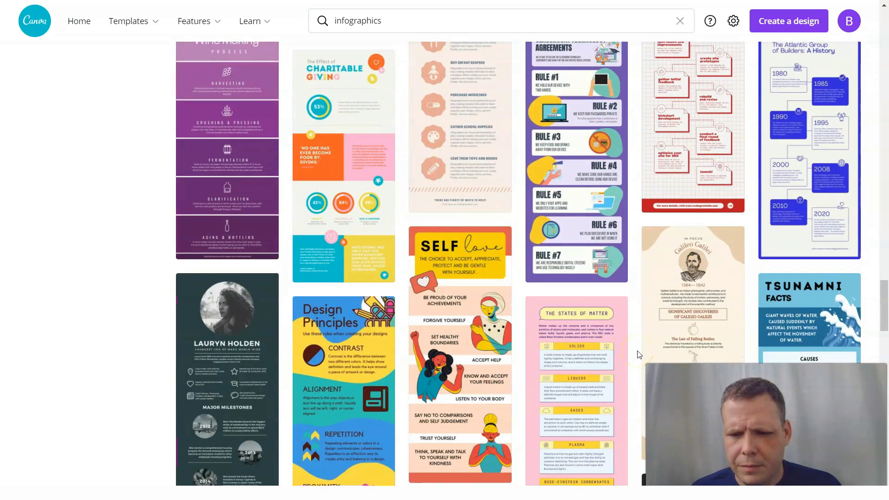
scroll(638, 355, "up", 3)
Preview the Classroom Technology Agreements template and open it in the editor for customizing.
left_click(566, 295)
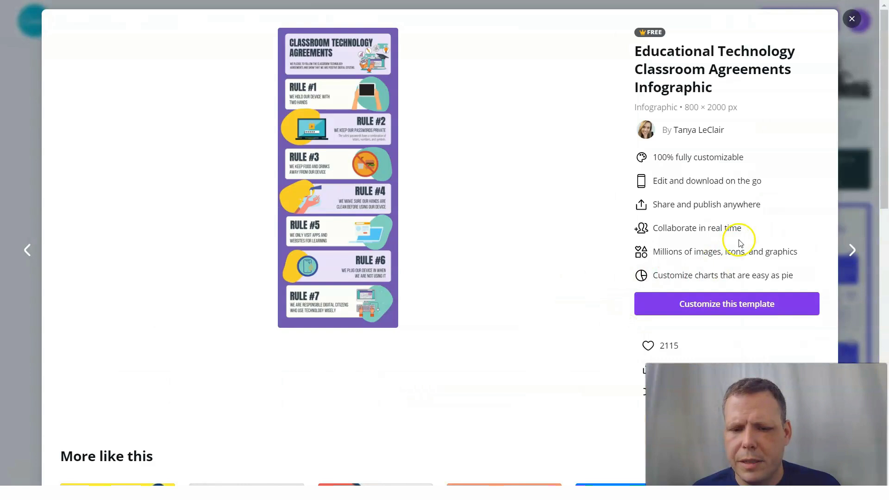
left_click(724, 303)
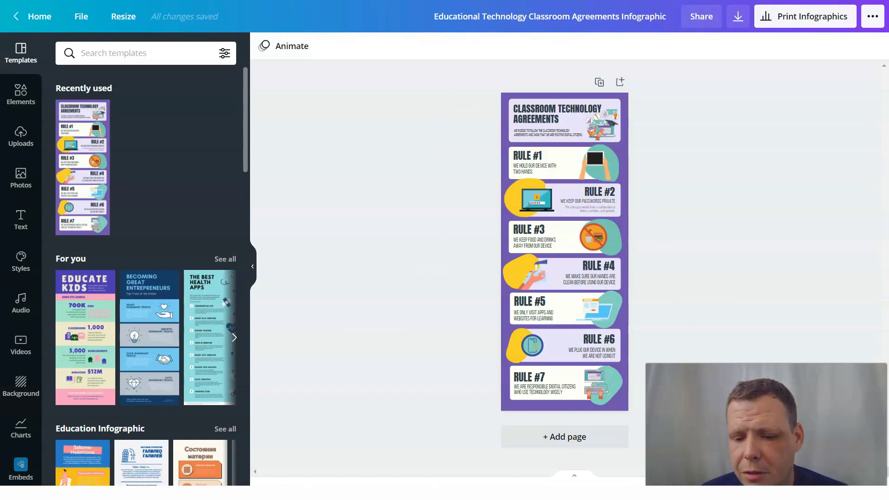
Zoom in on the infographic and look through its rules.
key("ctrl+plus")
key("ctrl+plus")
key("ctrl+plus")
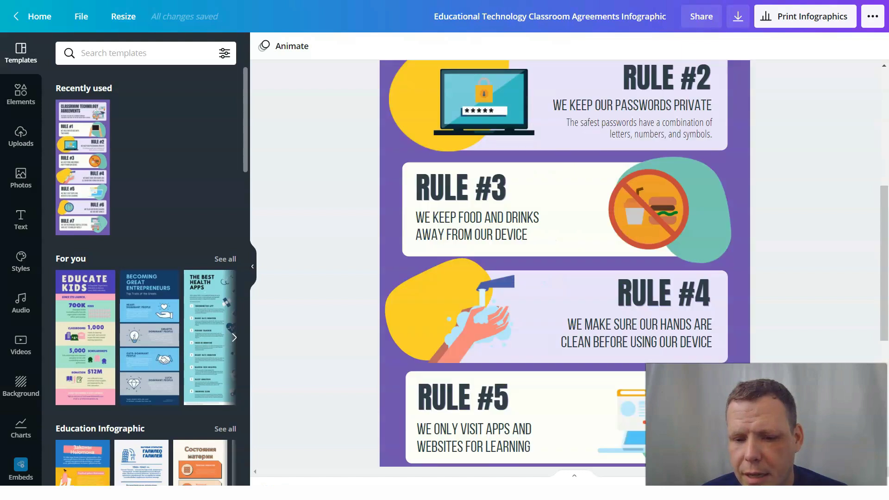
scroll(746, 324, "up", 5)
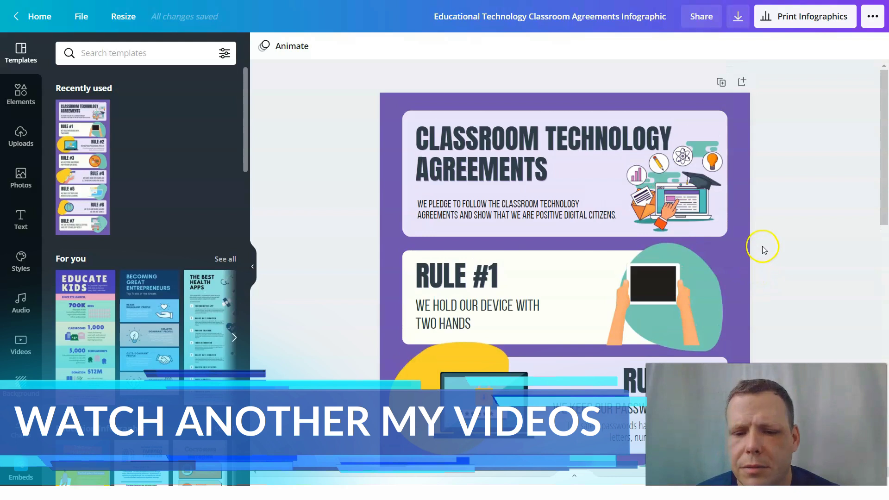
scroll(754, 148, "down", 6)
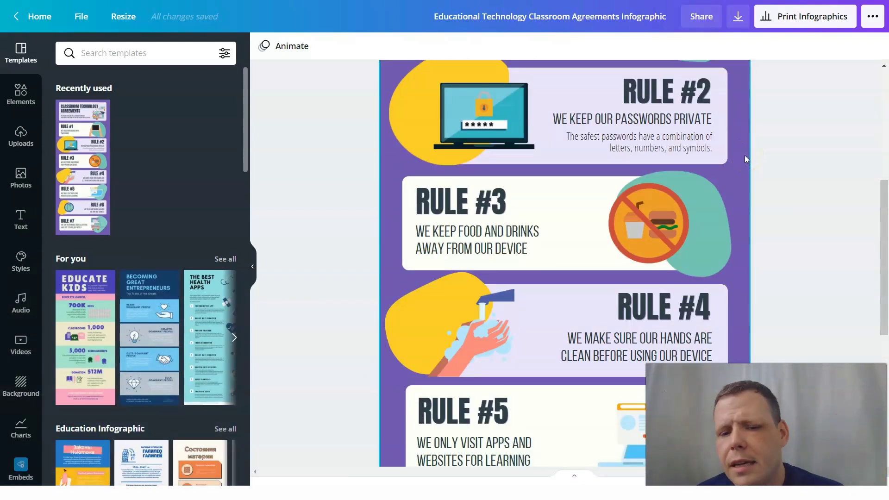
left_click(647, 118)
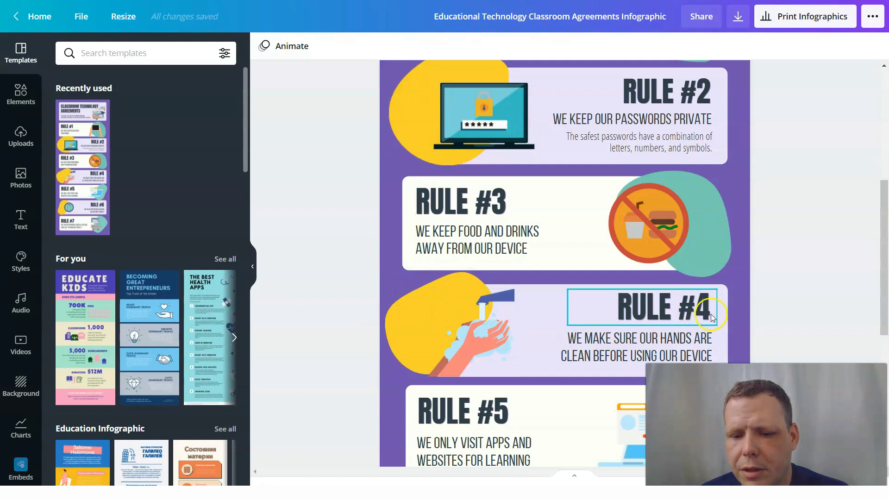
scroll(471, 429, "down", 4)
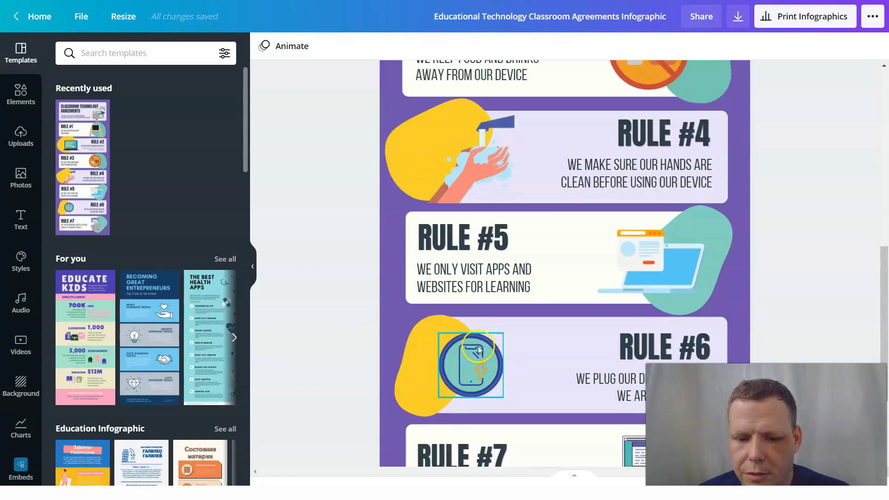
scroll(750, 282, "down", 3)
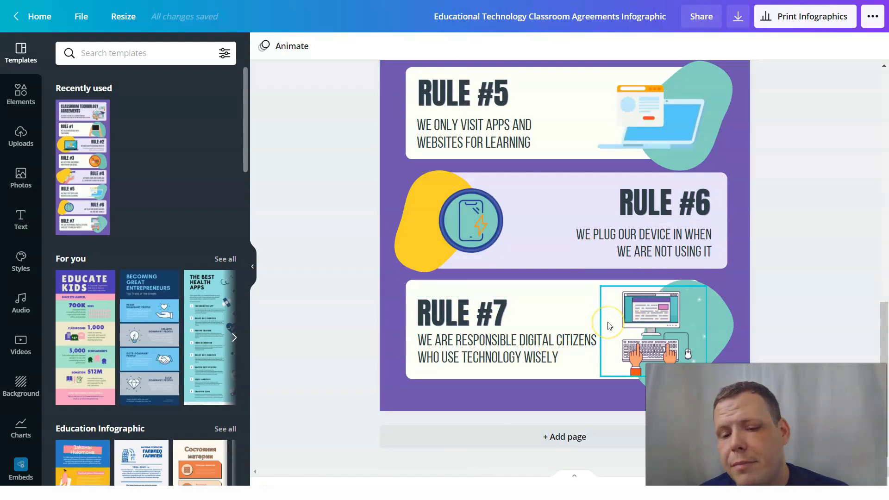
left_click(617, 336)
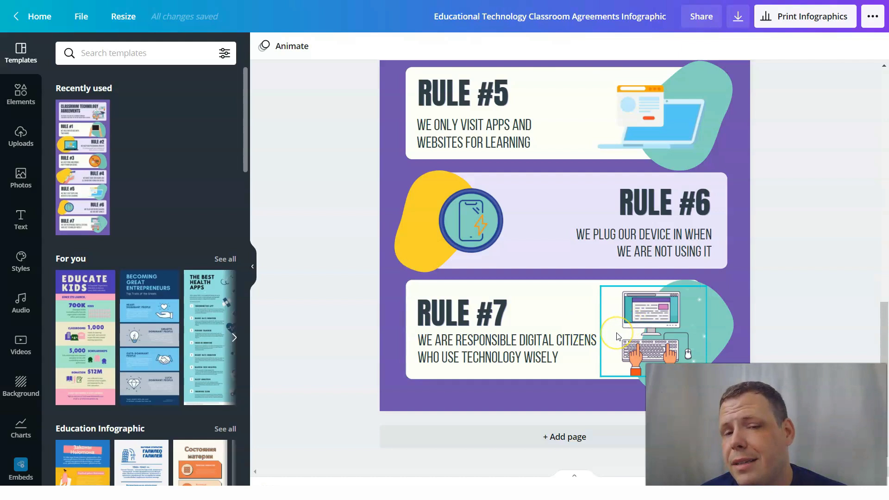
Add a blank purple second page below the infographic and return to page 1's header.
left_click(490, 377)
left_click(550, 437)
left_click(720, 287)
scroll(735, 276, "up", 15)
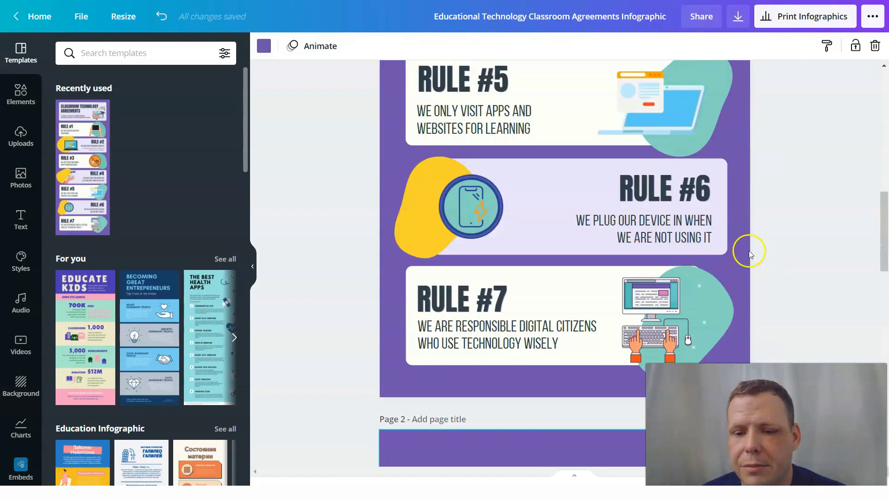
scroll(745, 119, "up", 15)
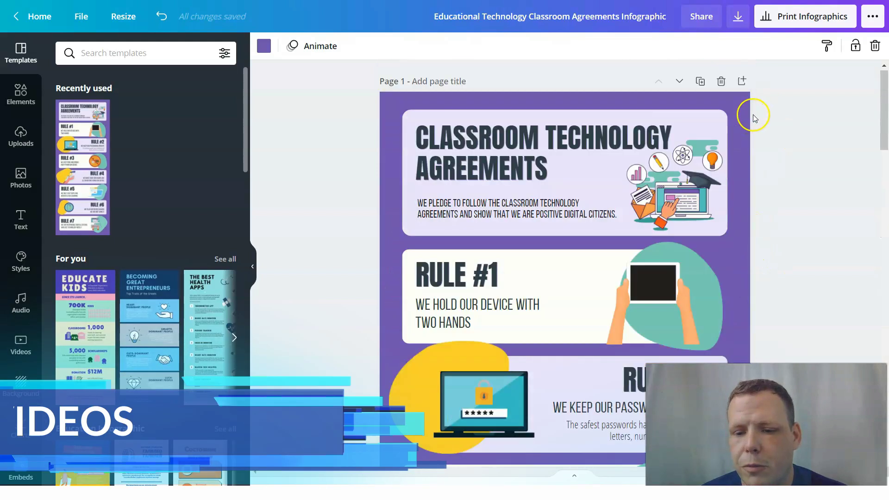
left_click(735, 104)
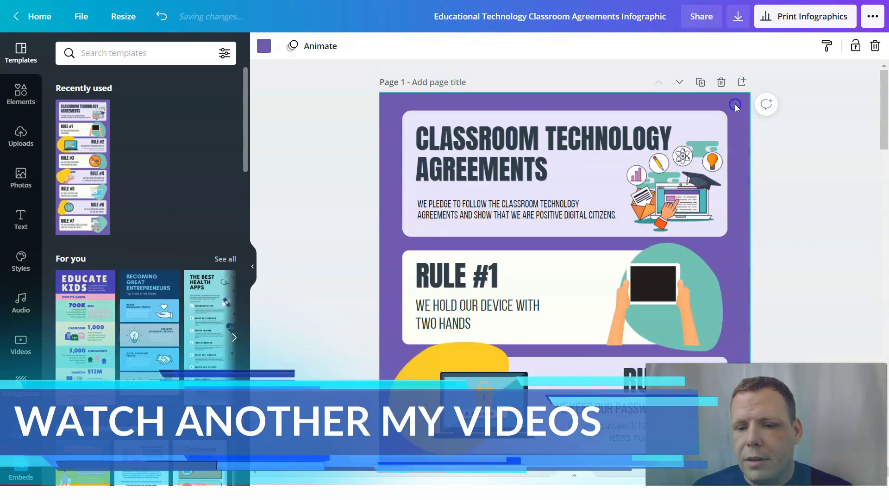
left_click(718, 122)
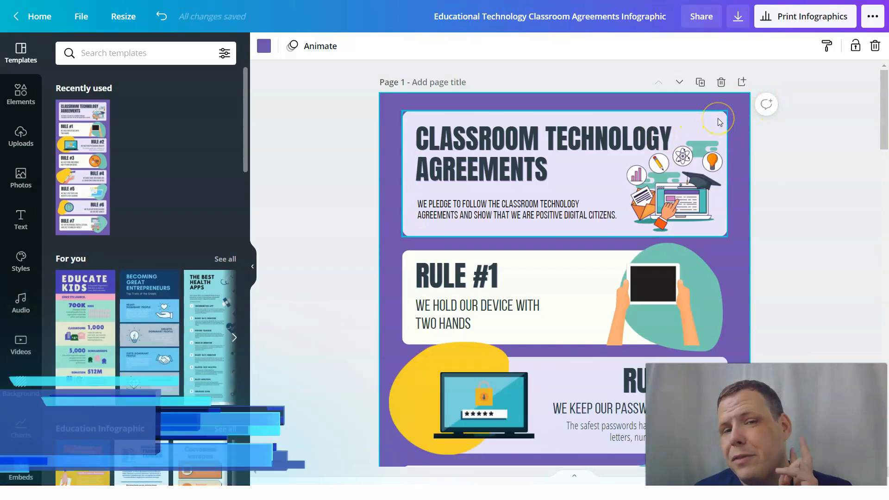
Nudge the Classroom Technology Agreements title slightly higher in the header.
left_click(694, 155)
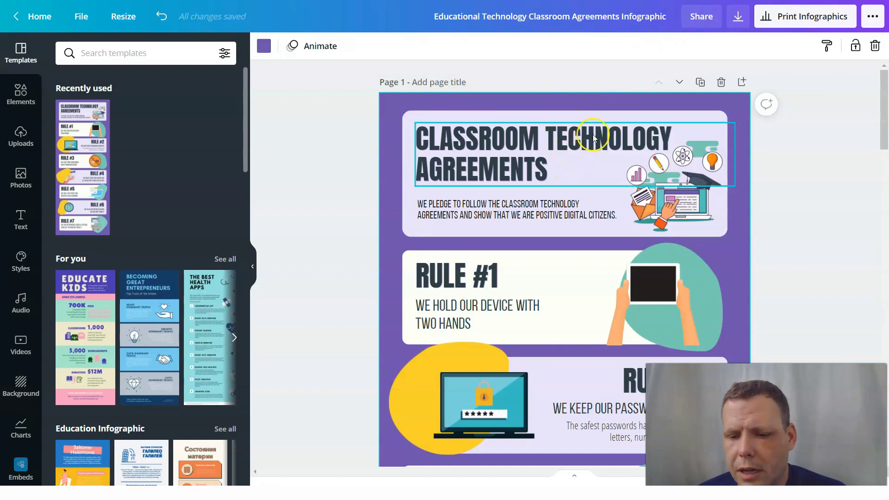
left_click(551, 160)
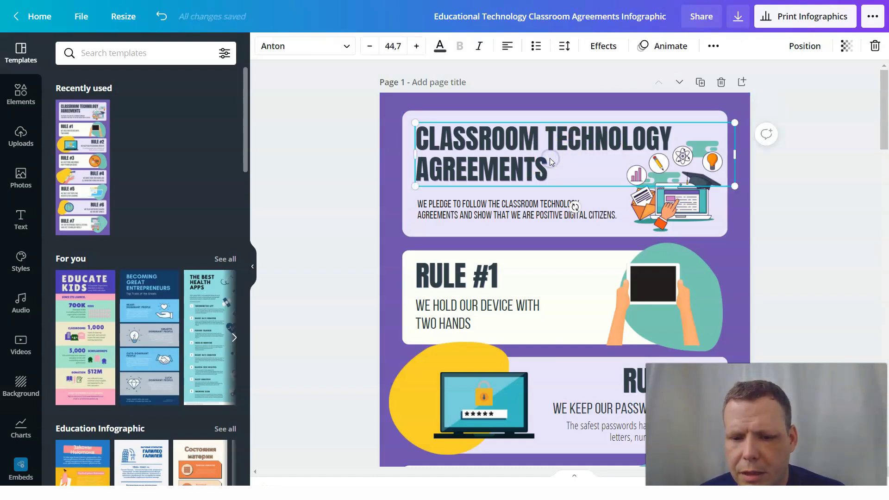
left_click(552, 168)
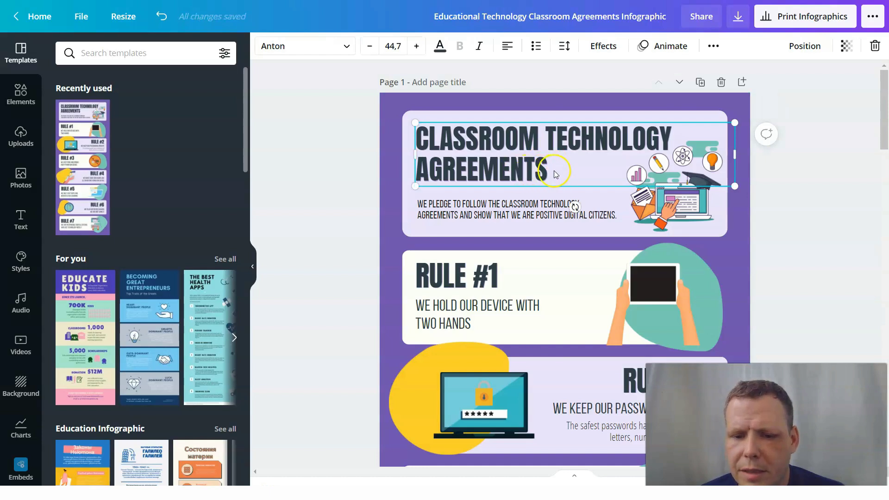
triple_click(557, 171)
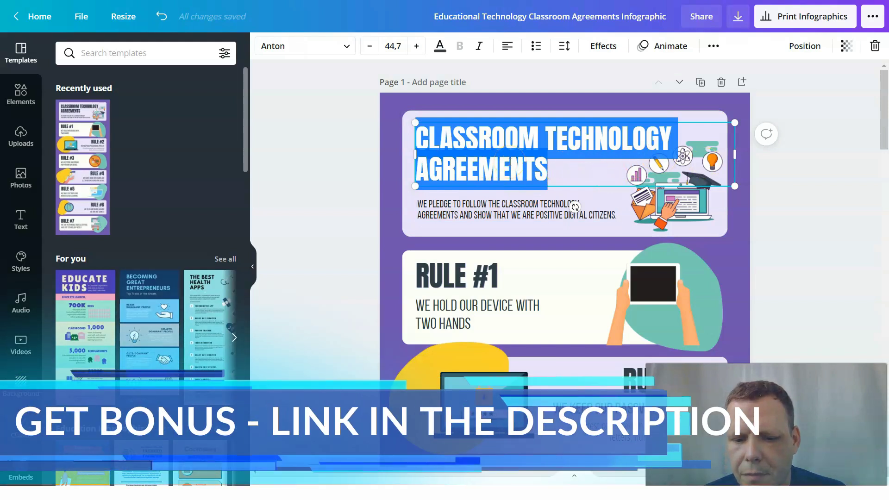
left_click(514, 213)
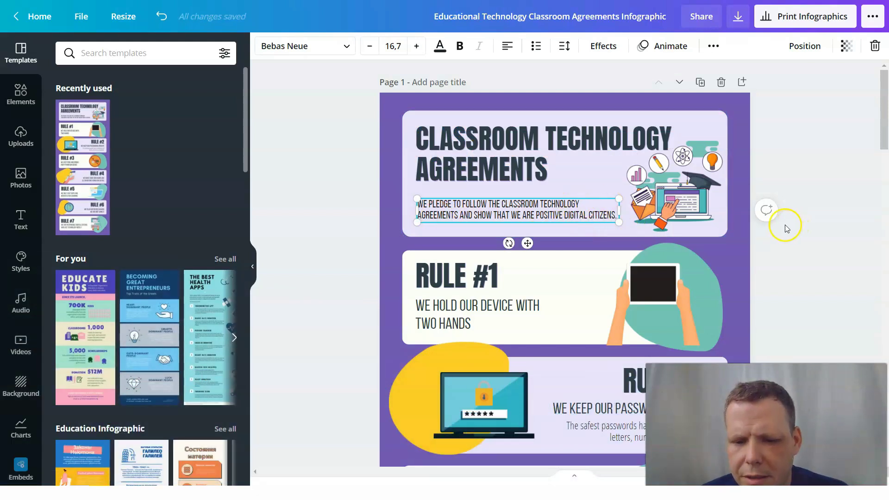
left_click(681, 200)
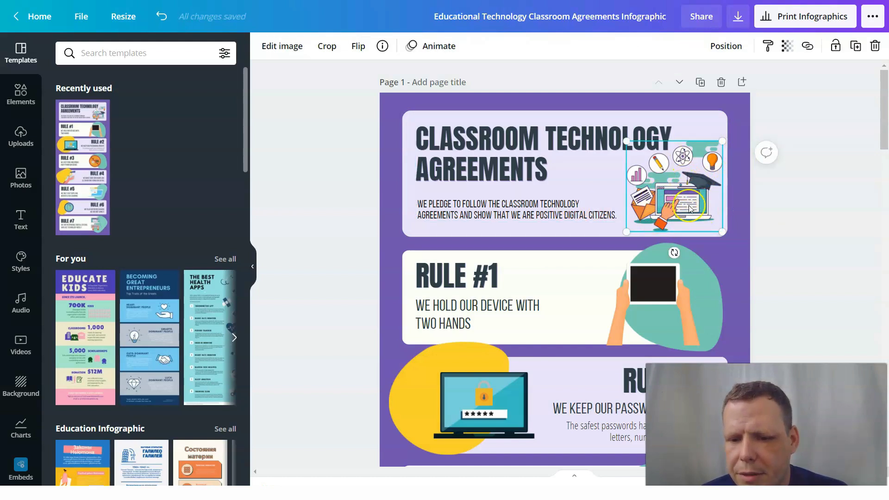
left_click(594, 146)
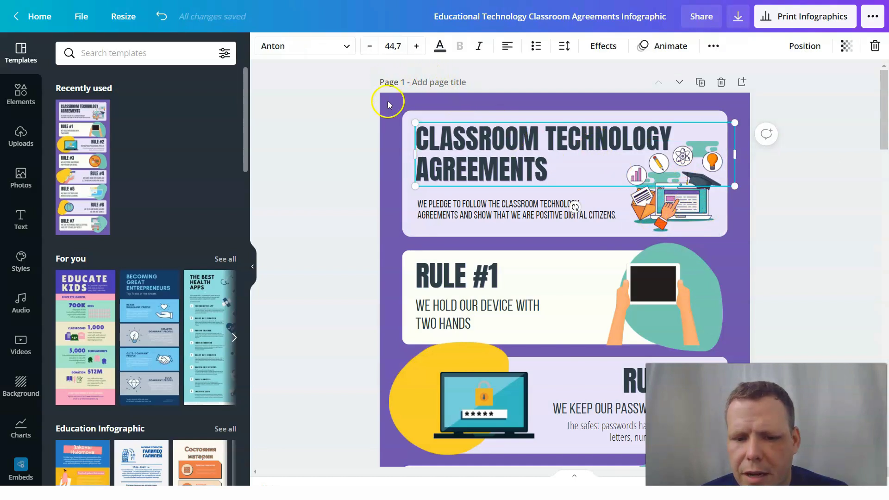
mouse_move(562, 160)
left_mouse_down()
mouse_move(424, 140)
mouse_move(563, 153)
left_mouse_up()
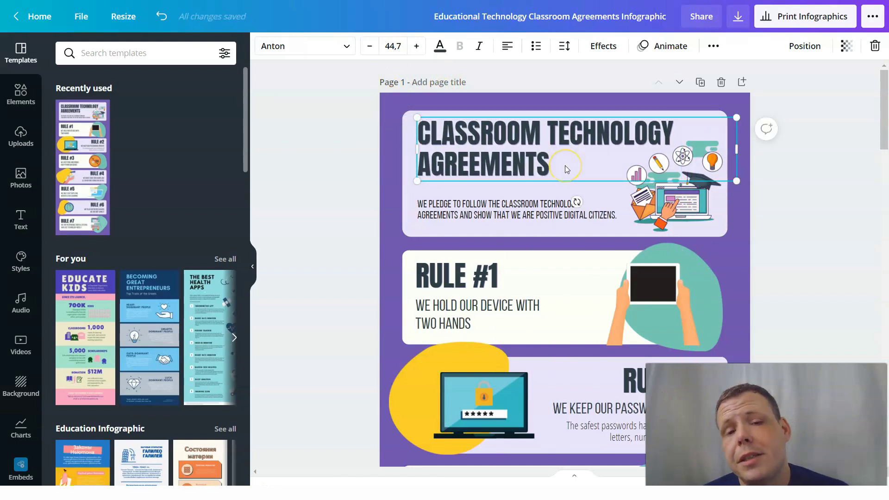
Reduce the title font size to 42,7.
double_click(565, 165)
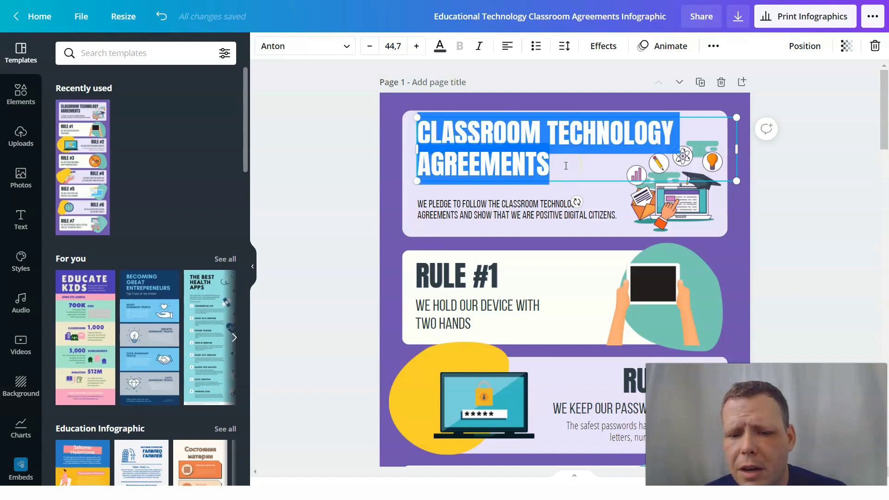
left_click(576, 198)
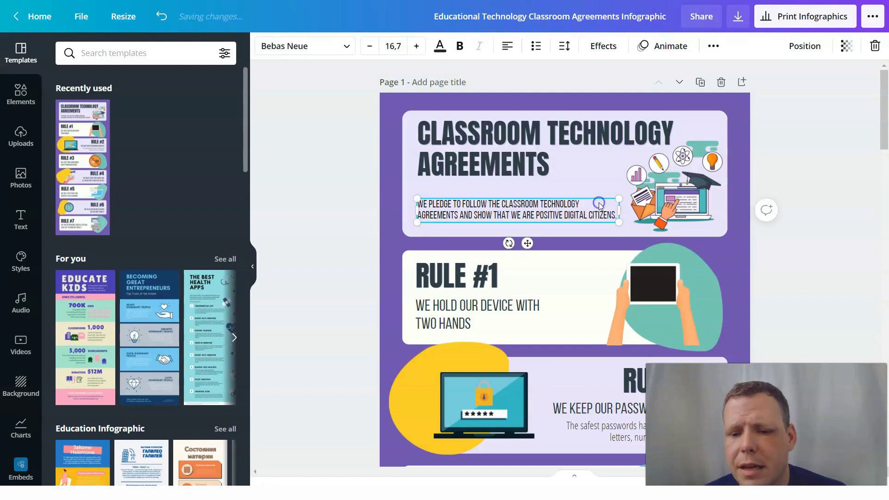
left_click(596, 149)
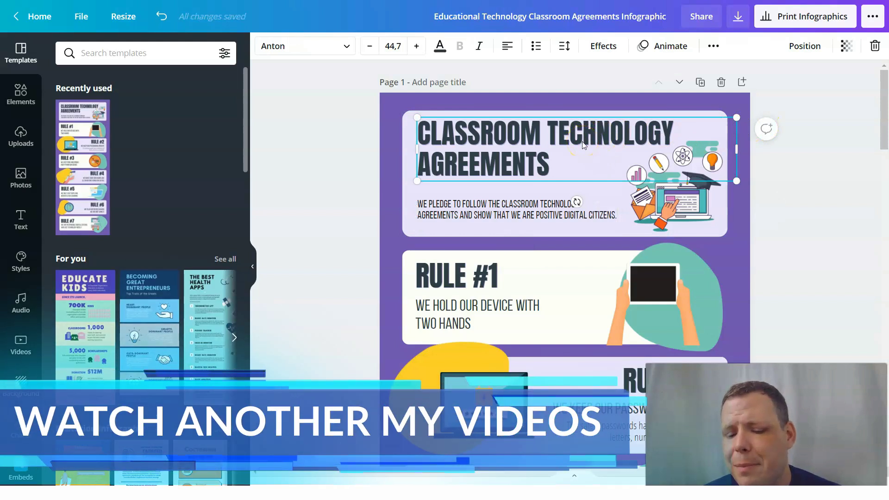
double_click(567, 164)
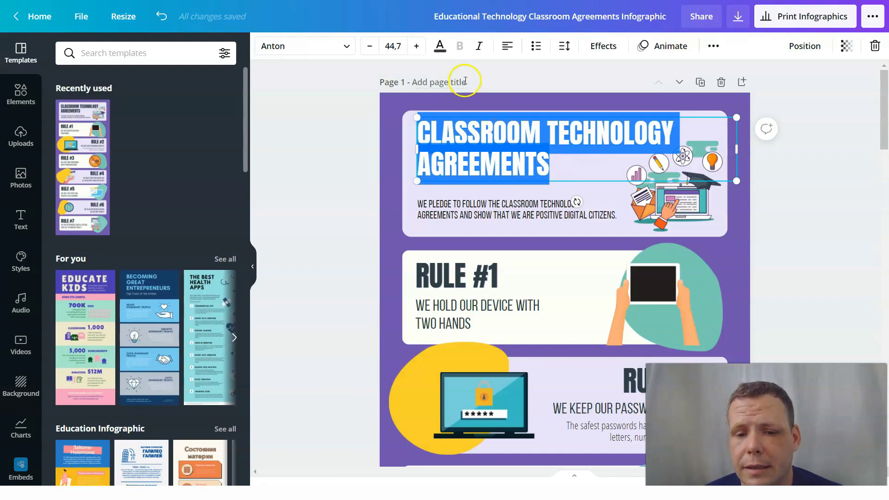
left_click(369, 46)
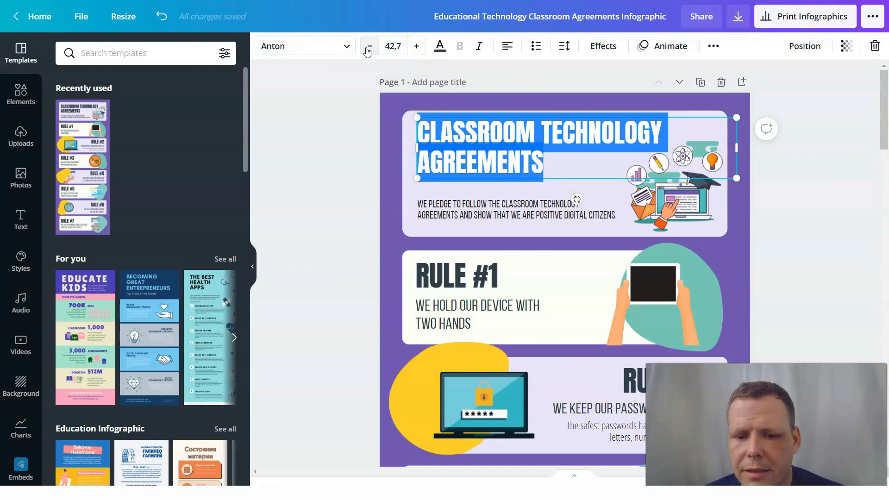
Move the pledge text up closer to the title.
left_click(514, 214)
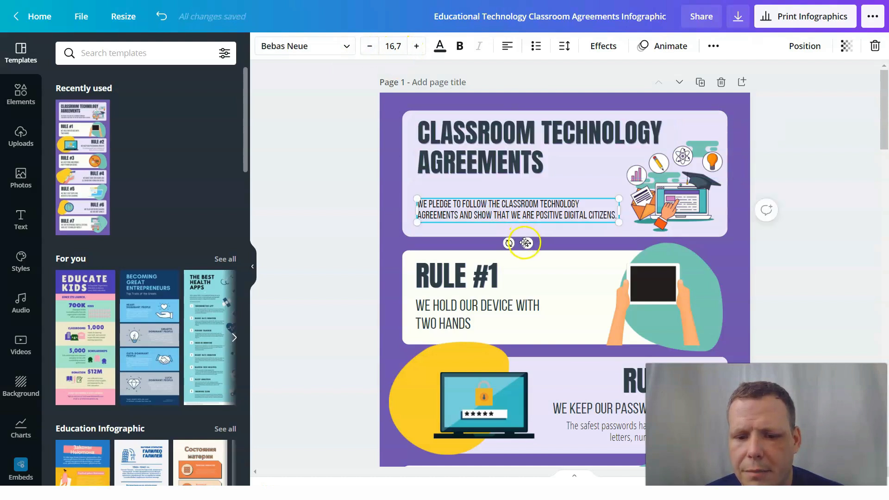
left_click_drag(527, 242, 527, 230)
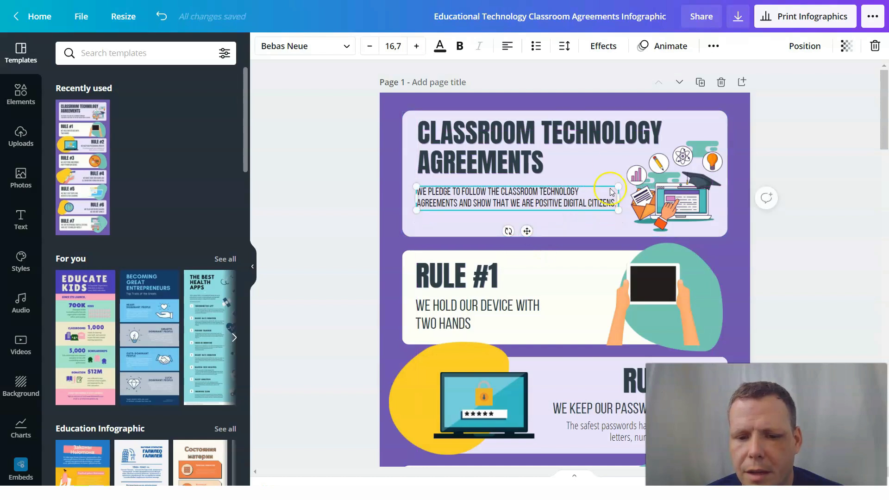
left_click(569, 138)
left_click(564, 158)
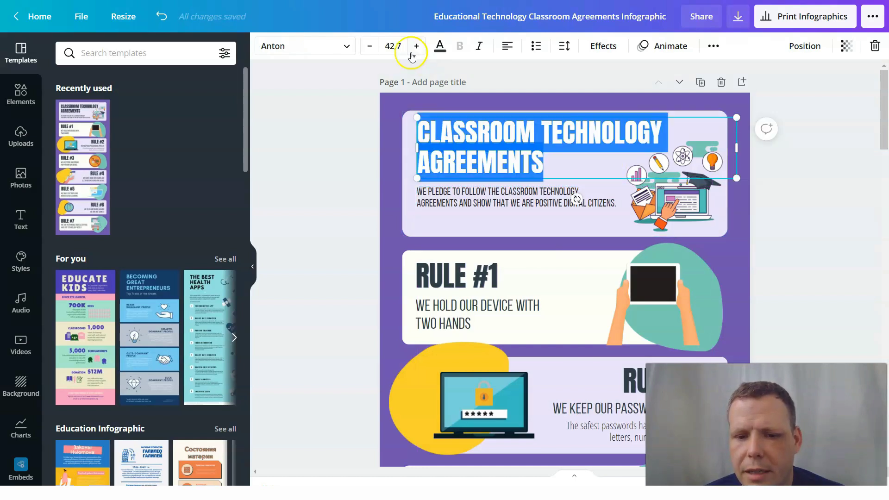
Recolour the title text dark blue, after trying salmon and red.
left_click(438, 45)
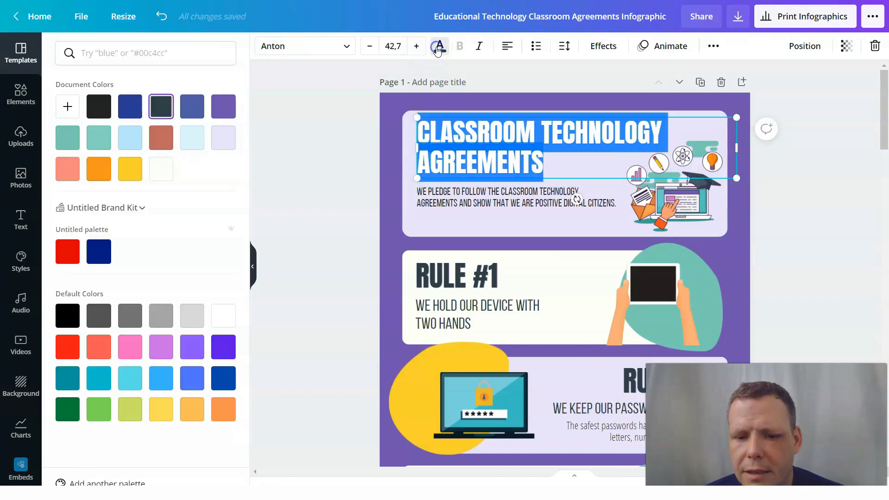
left_click(68, 169)
left_click(76, 253)
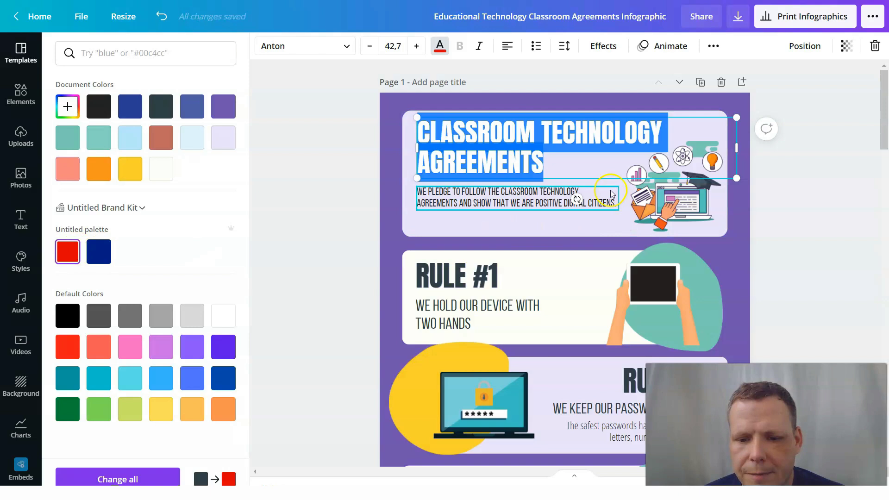
left_click(606, 168)
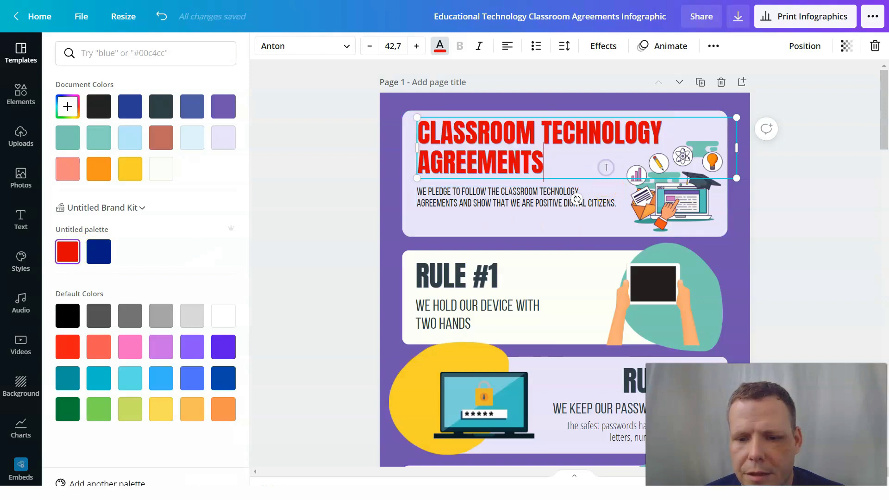
double_click(572, 165)
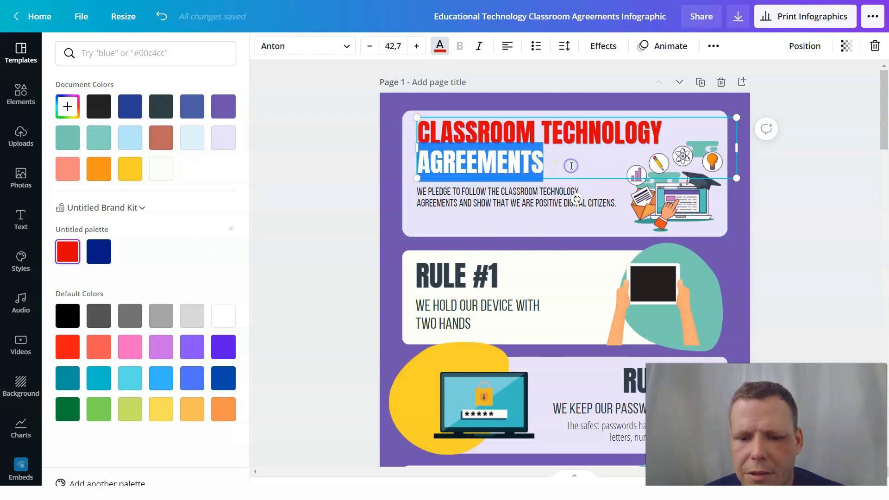
triple_click(472, 150)
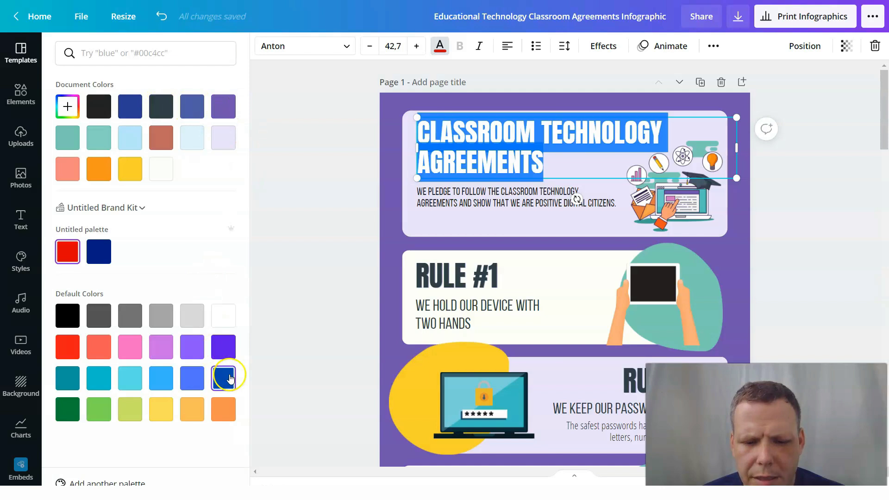
left_click(230, 378)
left_click(574, 168)
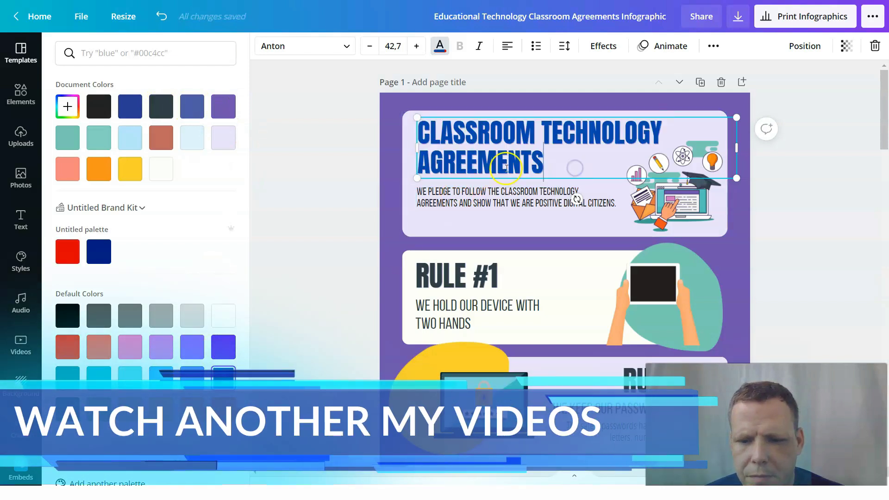
Make the pledge subtitle yellow and bold, enlarged to size 19,7.
left_click(597, 203)
triple_click(615, 200)
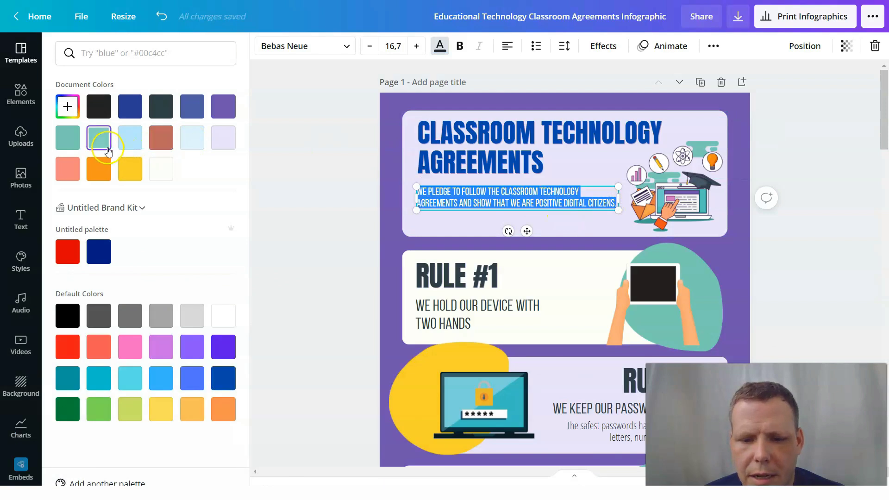
left_click(130, 168)
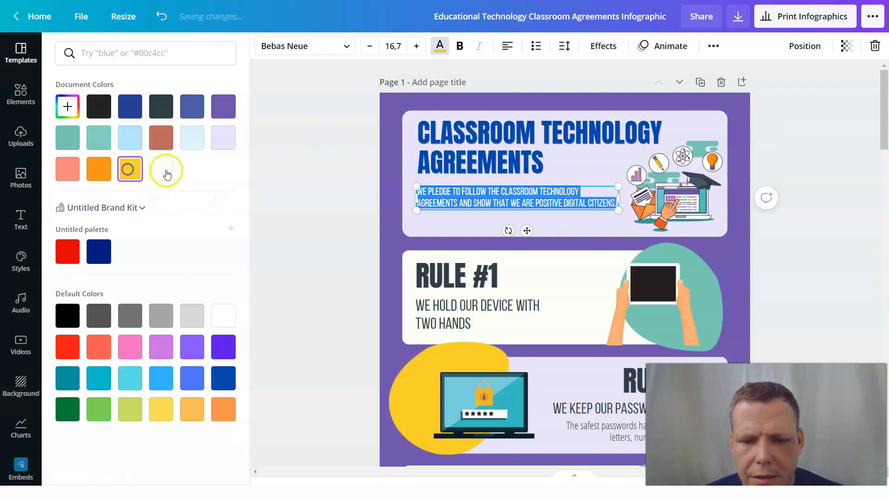
left_click(578, 162)
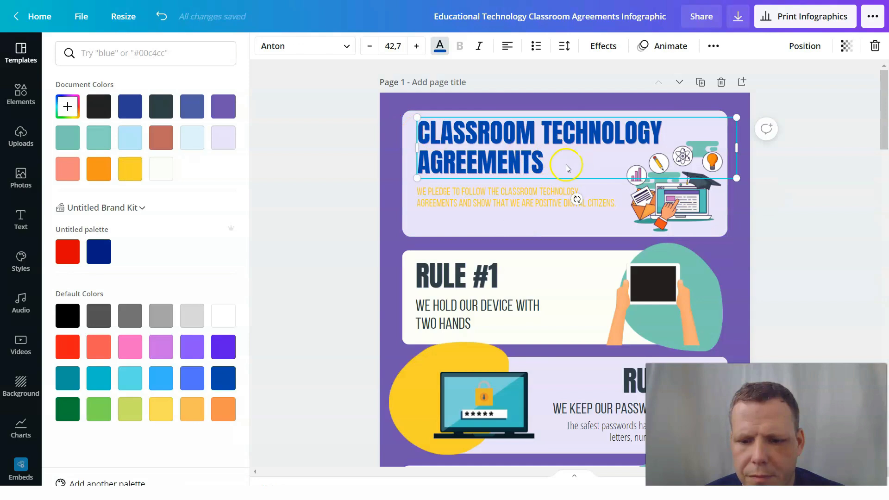
left_click(615, 204)
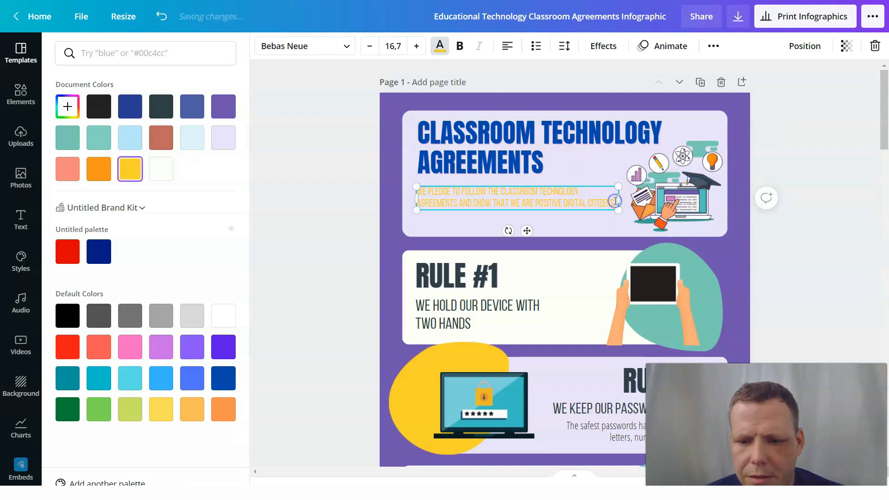
left_click(616, 204)
left_click(460, 49)
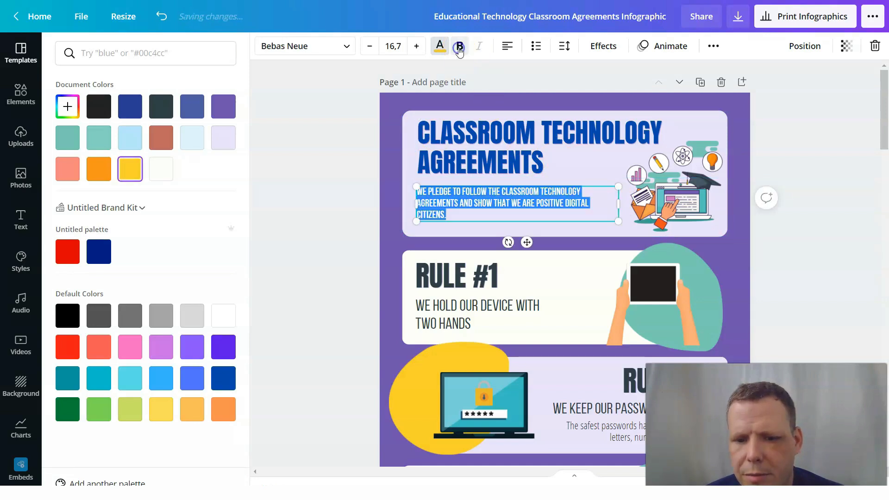
left_click(415, 45)
left_click(415, 46)
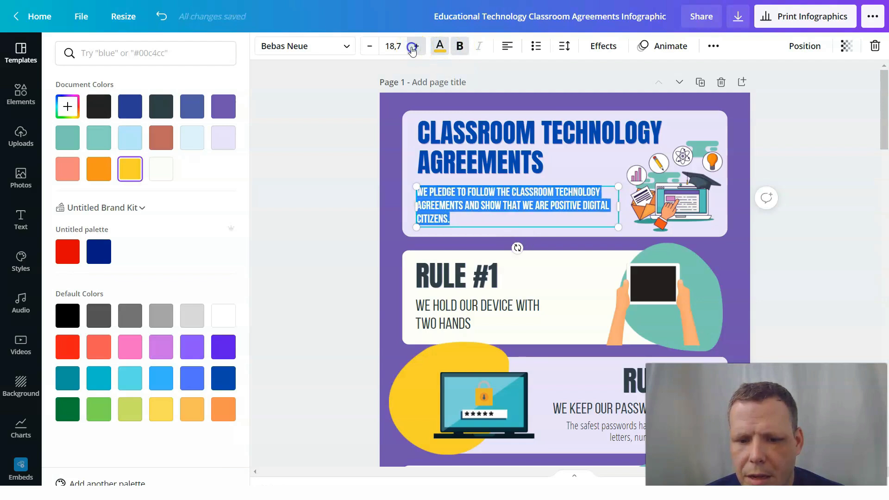
left_click(412, 47)
left_click(614, 168)
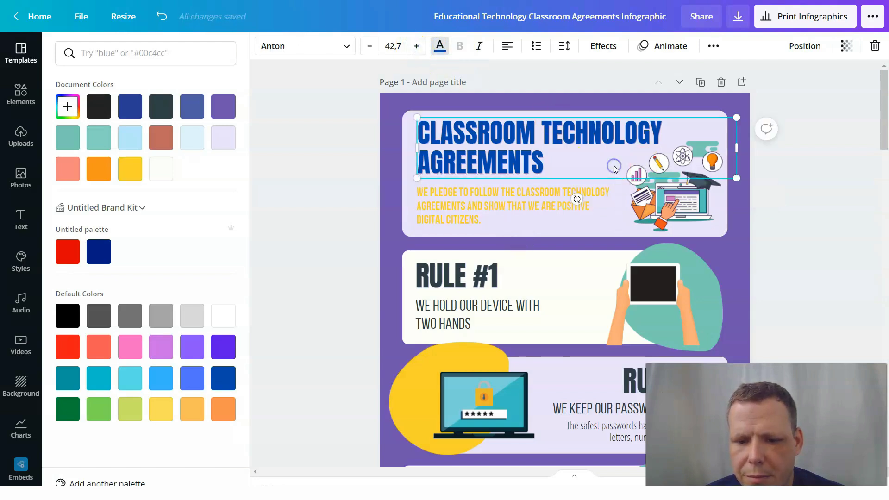
left_click(397, 112)
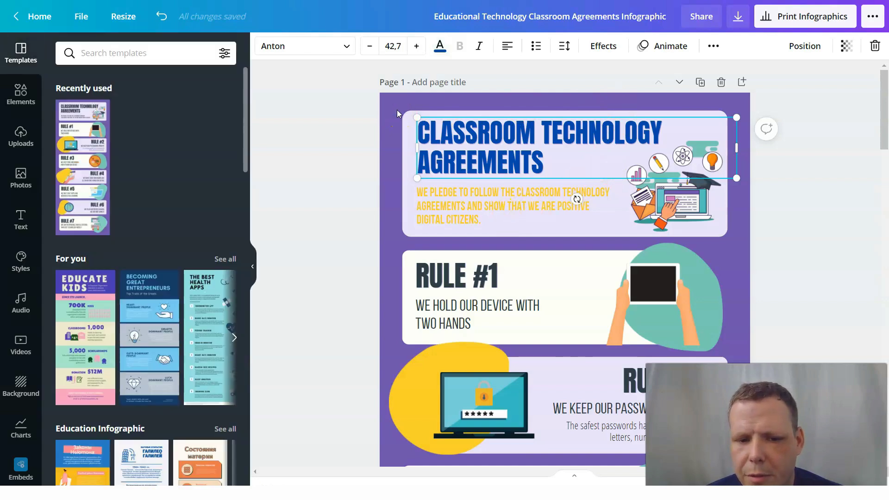
left_click(397, 111)
Set the page background to the dark slate document colour.
left_click(265, 46)
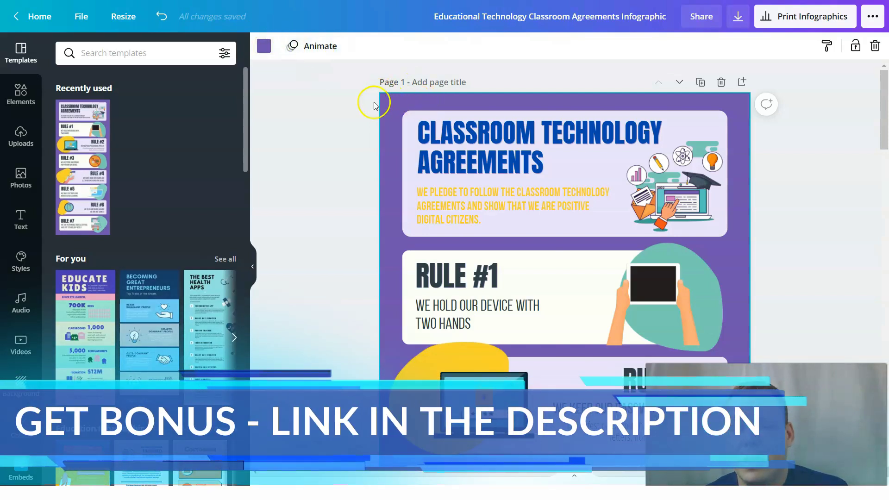
left_click(265, 47)
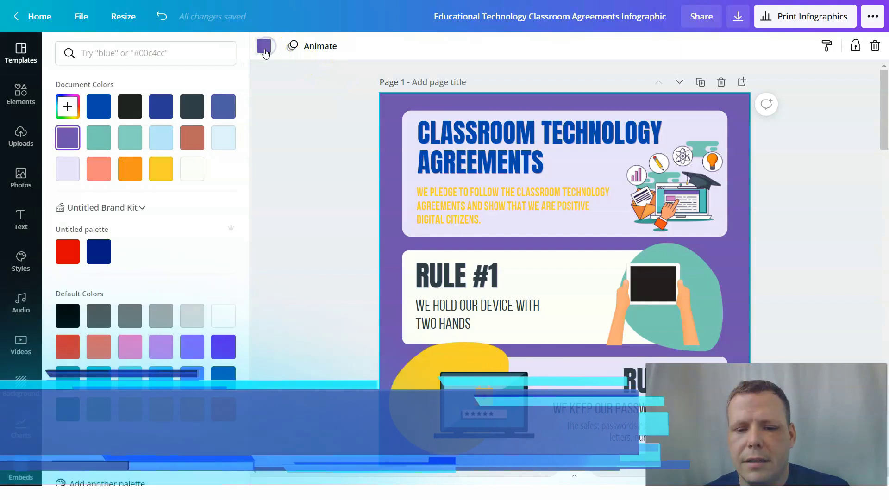
left_click(194, 108)
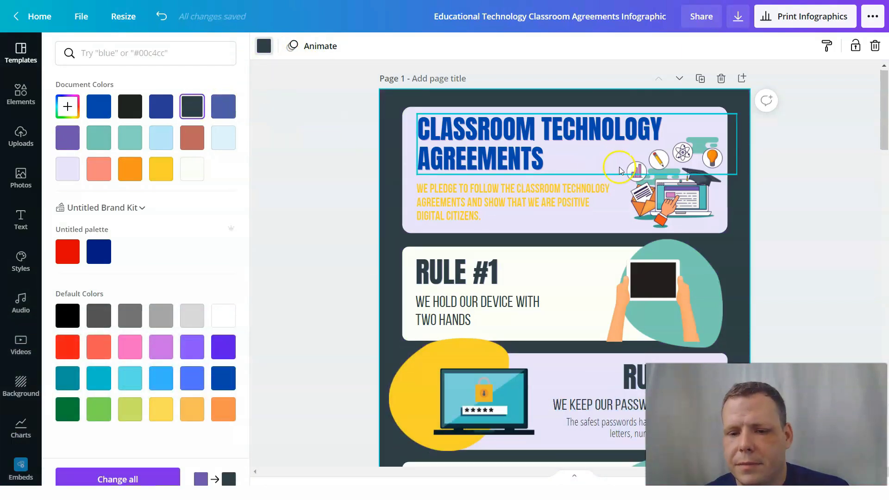
scroll(752, 224, "down", 3)
scroll(751, 221, "down", 5)
scroll(740, 208, "up", 8)
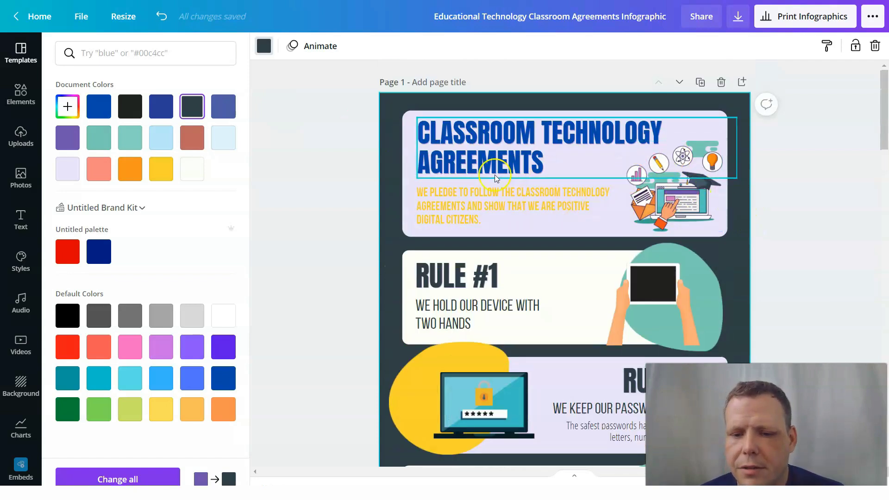
left_click(683, 194)
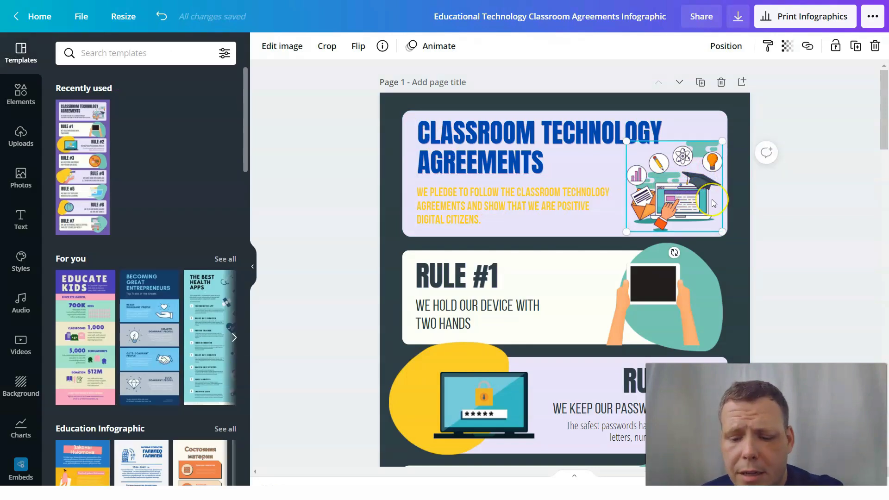
Delete the header illustration and select the title text.
key("Delete")
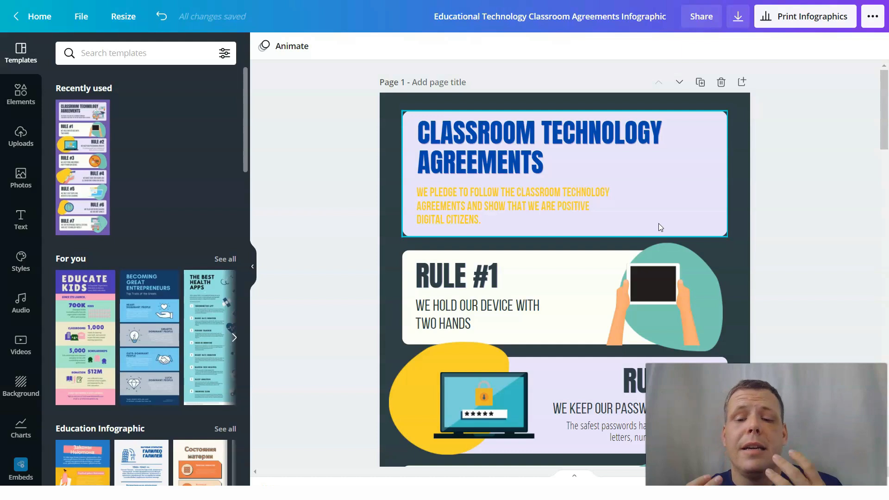
left_click(556, 164)
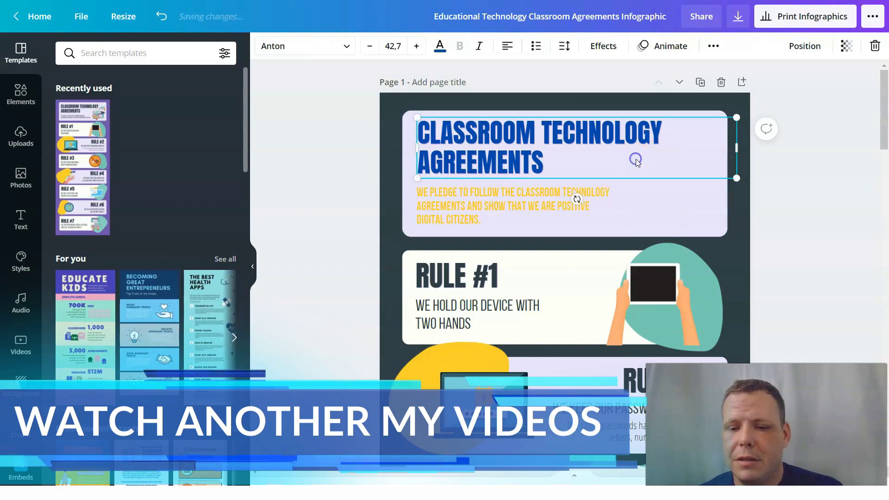
double_click(643, 168)
Set the title to Eczar SemiBold and shrink it to 33.7 over three lines.
left_click(329, 46)
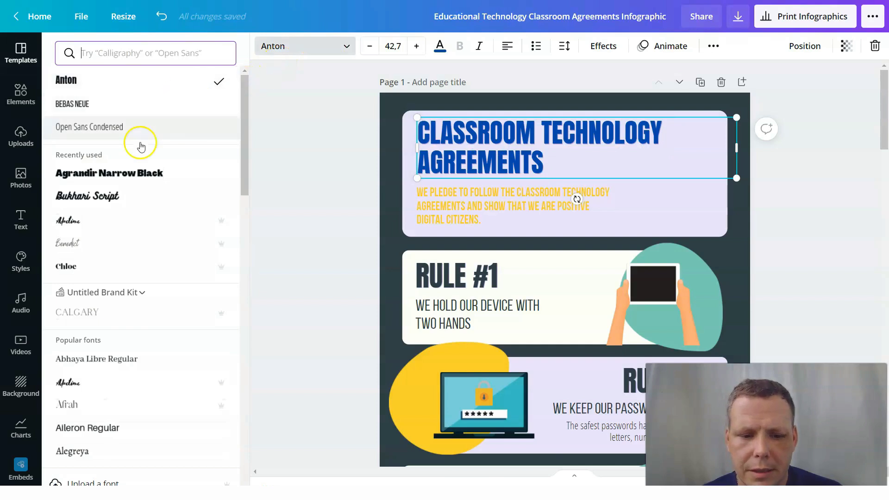
scroll(154, 332, "down", 3)
scroll(154, 333, "down", 8)
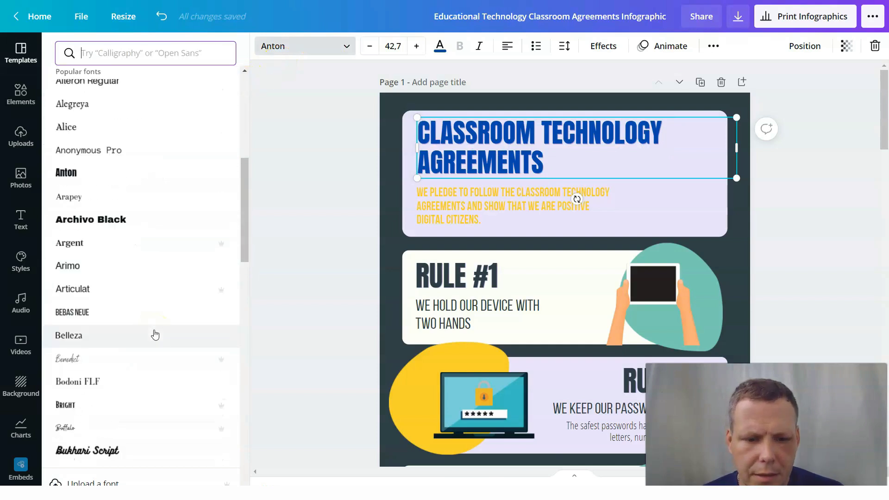
scroll(155, 335, "down", 5)
left_click(91, 359)
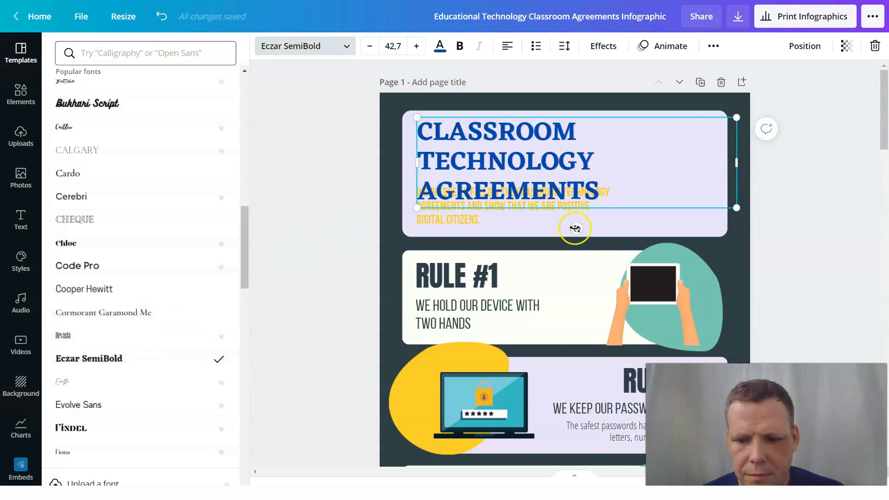
left_click_drag(736, 209, 671, 166)
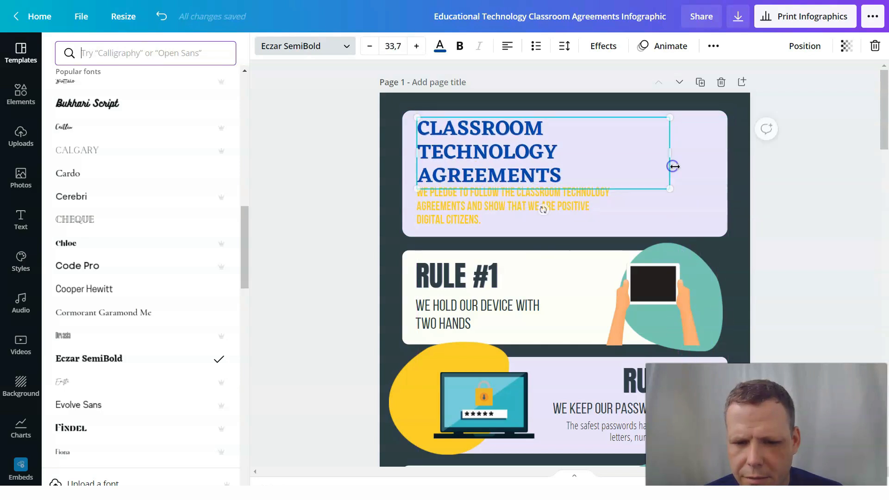
left_click(866, 174)
left_click(705, 189)
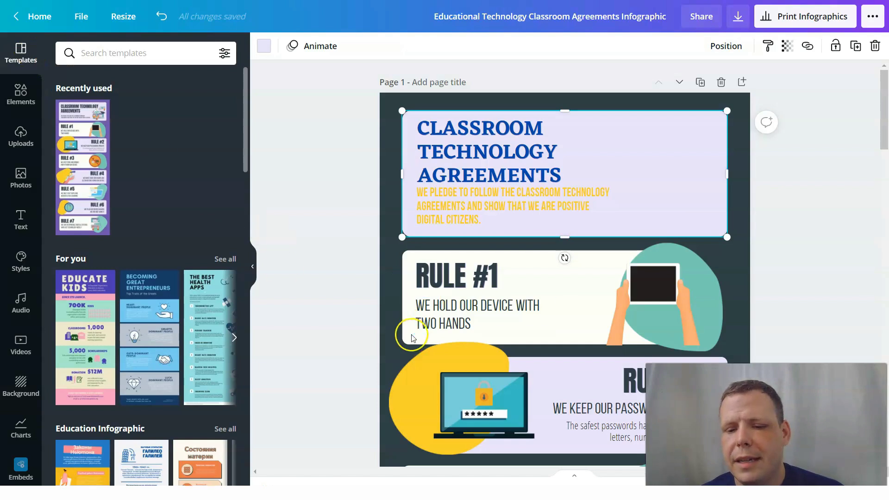
Search the Elements library for 'technology' graphics.
left_click(20, 99)
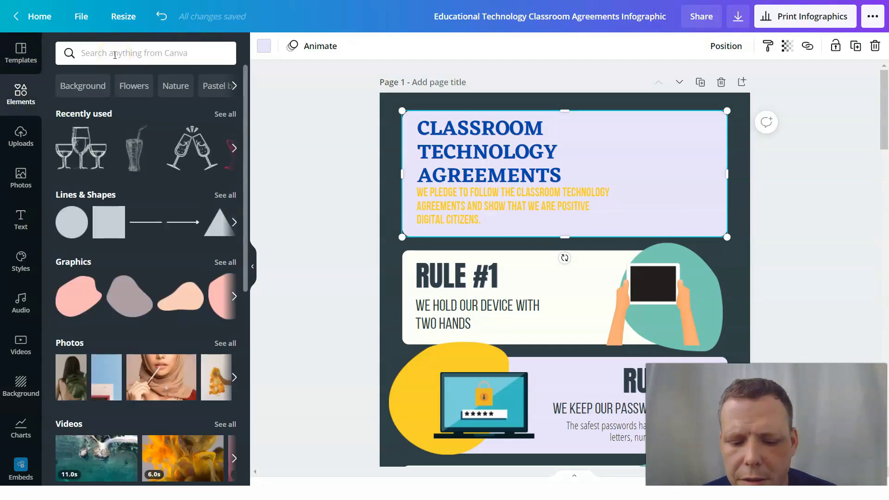
left_click(115, 55)
type("y")
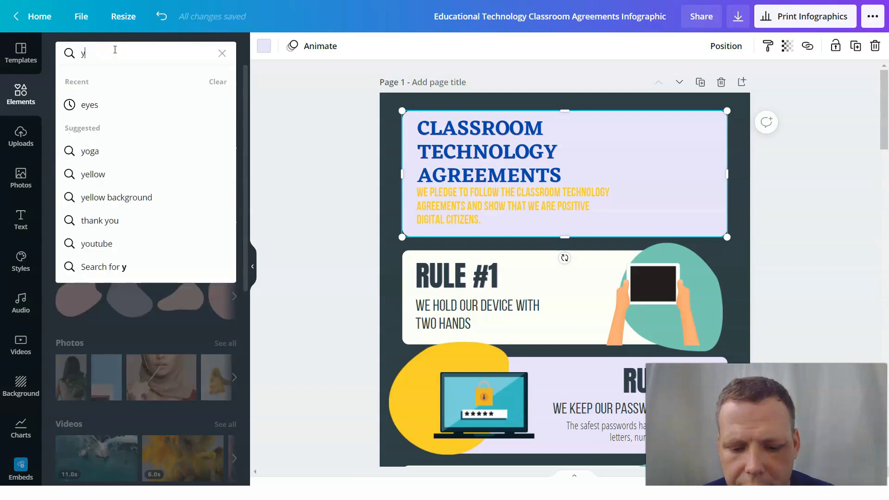
key("BackSpace")
type("te")
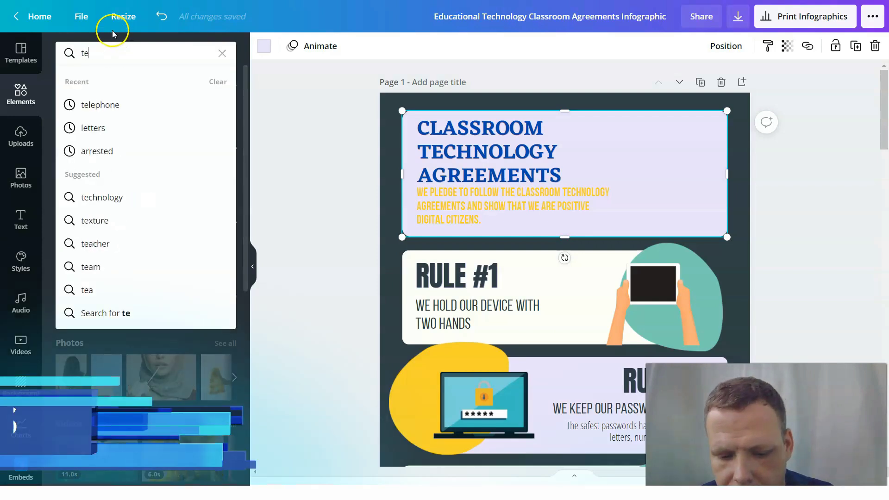
type("chnolo")
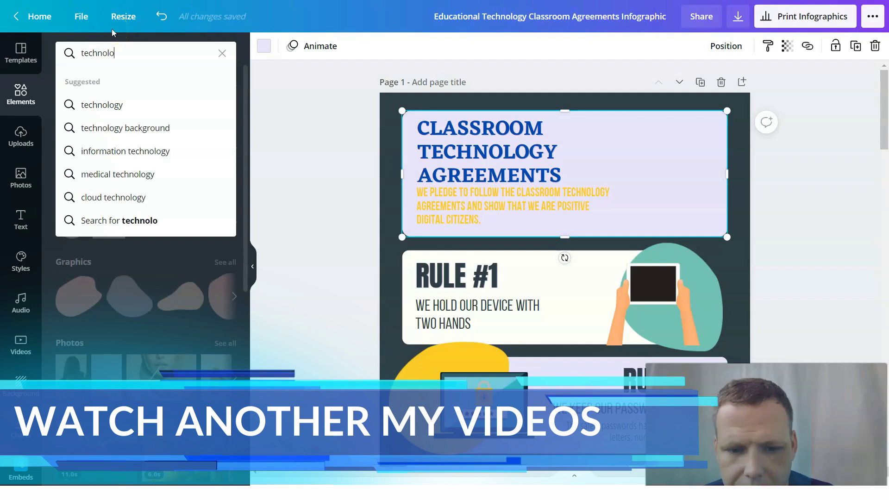
type("gy")
key("Return")
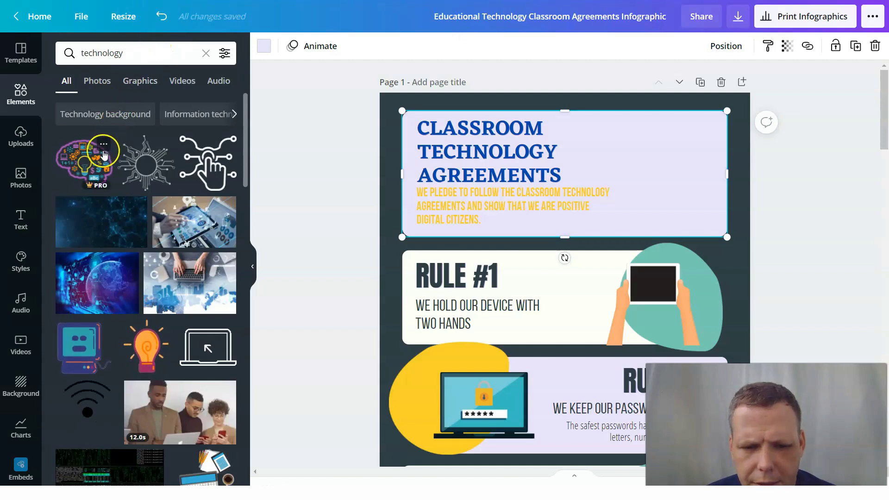
Place the colourful brain graphic on the title banner and shrink it into the right side.
left_click_drag(104, 155, 620, 141)
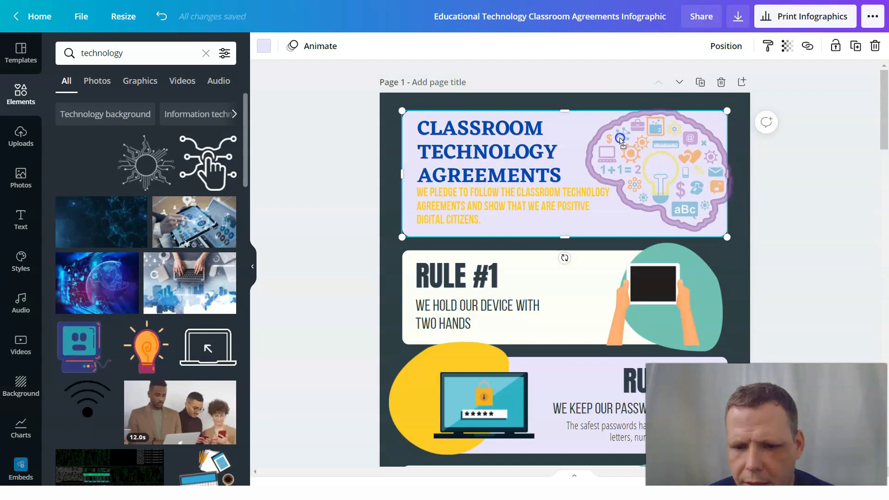
left_click_drag(733, 108, 721, 119)
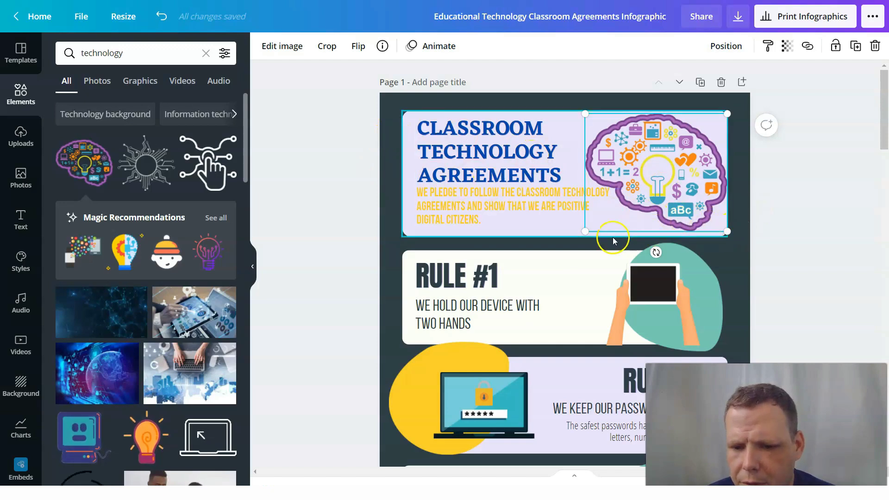
left_click_drag(584, 230, 598, 221)
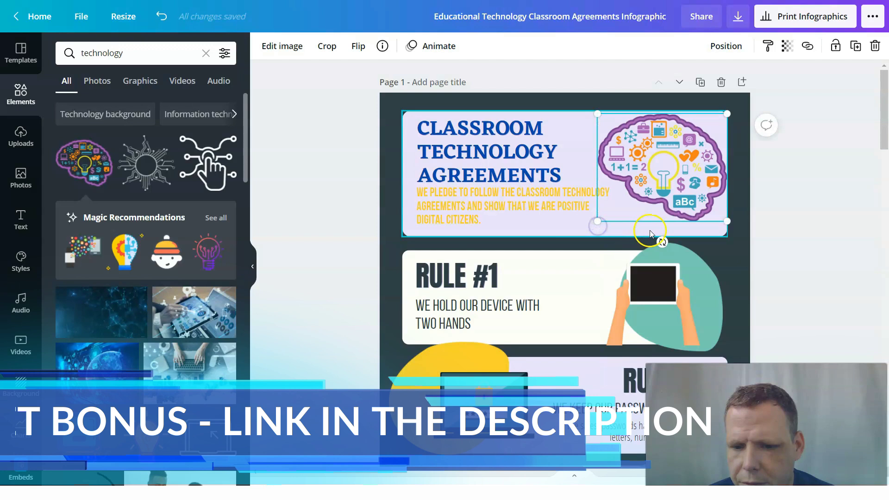
double_click(700, 192)
left_click(823, 186)
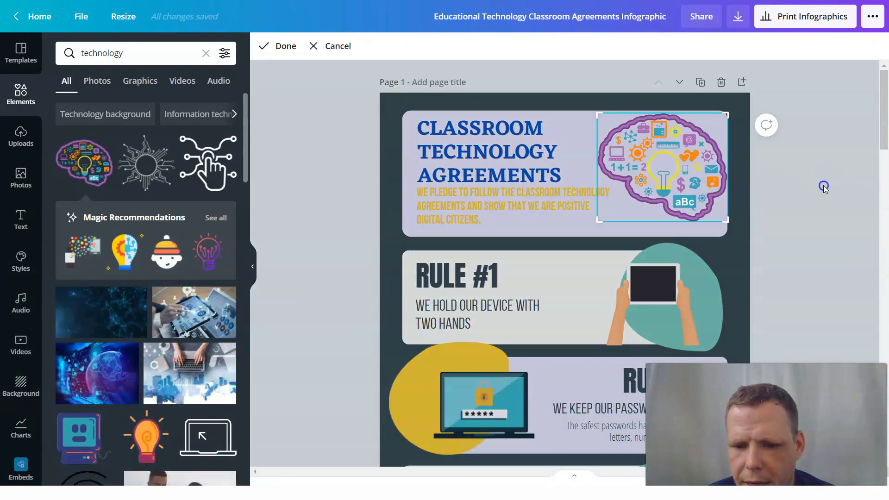
left_click(681, 183)
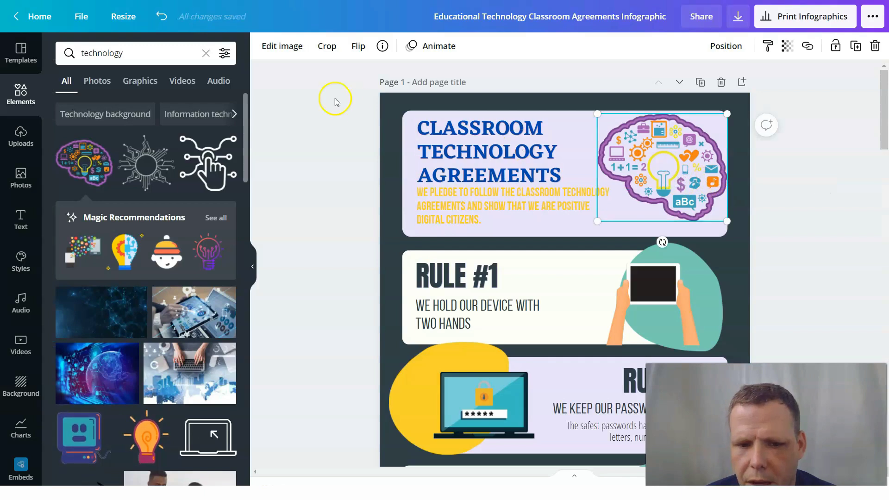
left_click(283, 48)
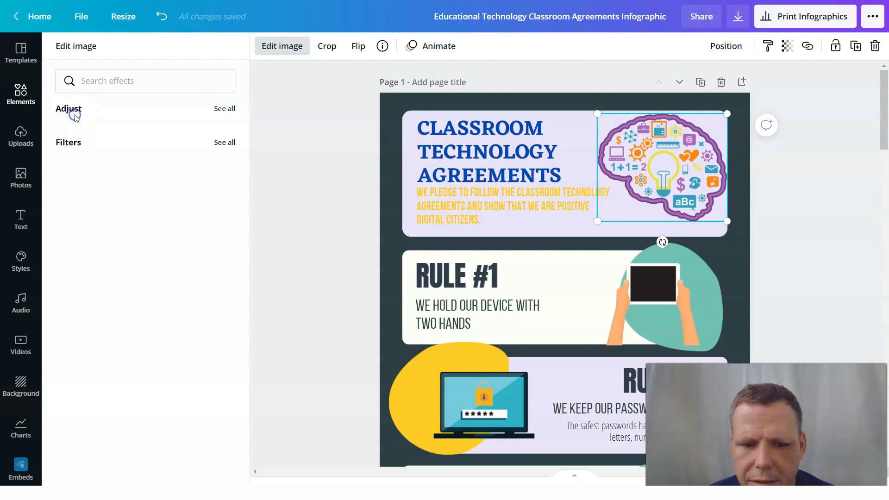
left_click(225, 110)
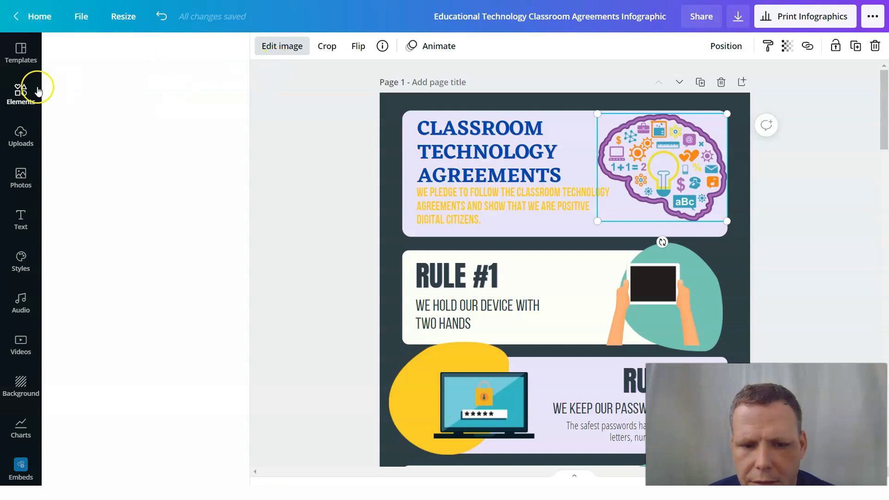
left_click(18, 102)
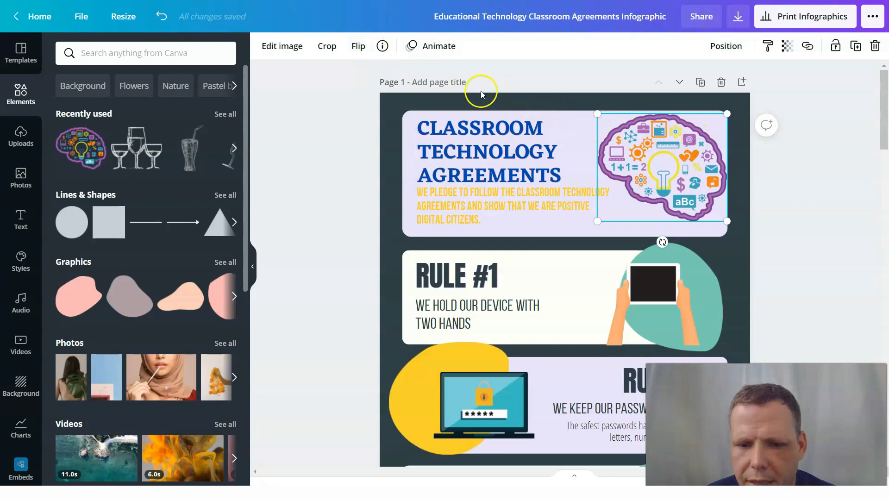
left_click(356, 46)
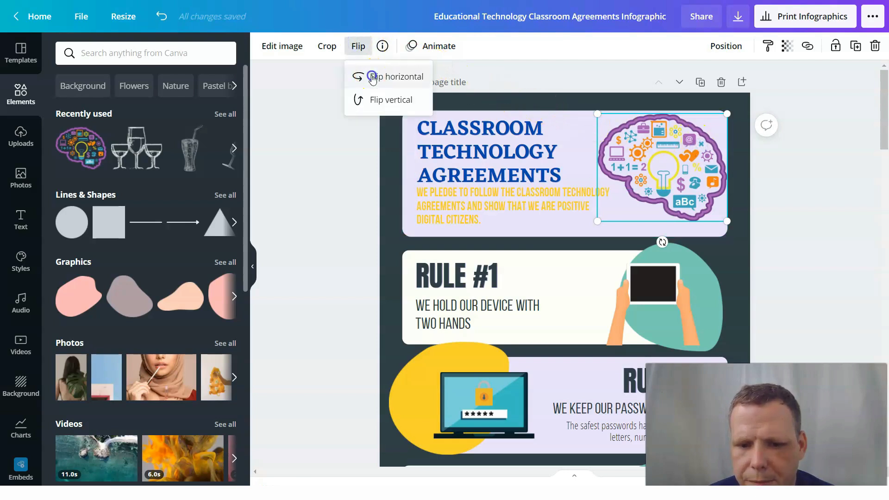
left_click(372, 77)
left_click(373, 78)
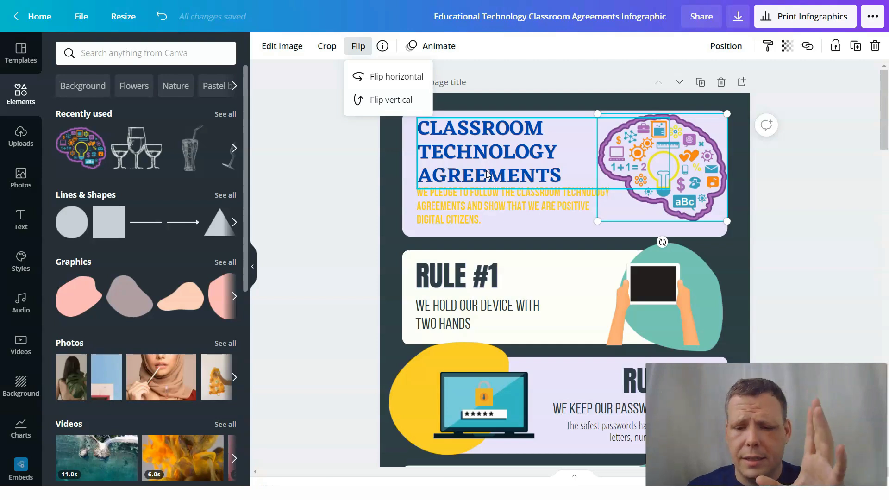
left_click(639, 124)
left_click(427, 192)
left_click(534, 210)
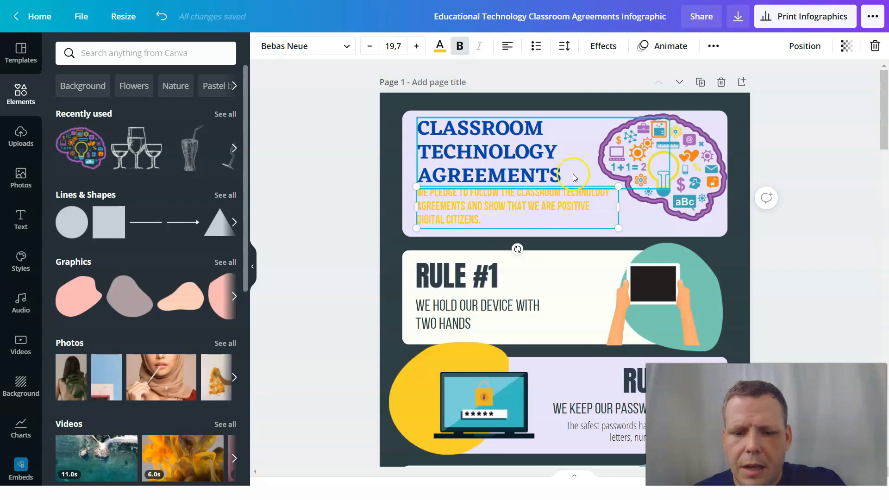
left_click(31, 95)
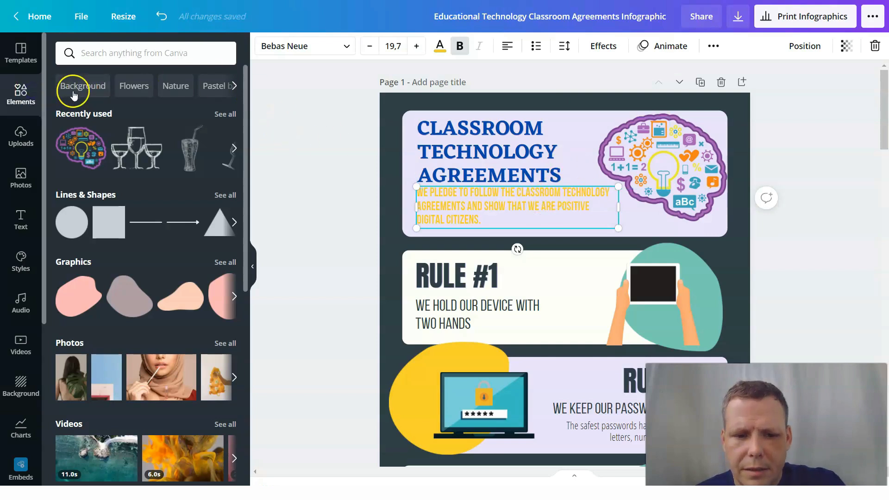
left_click(123, 56)
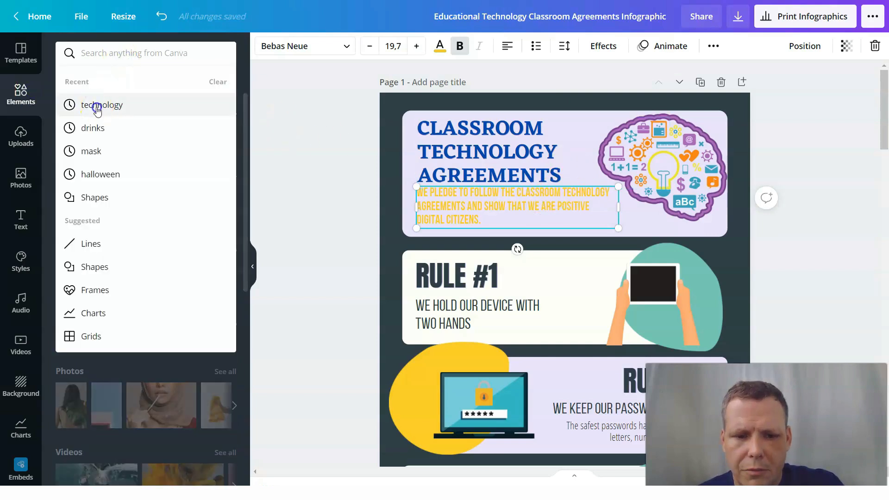
left_click(95, 105)
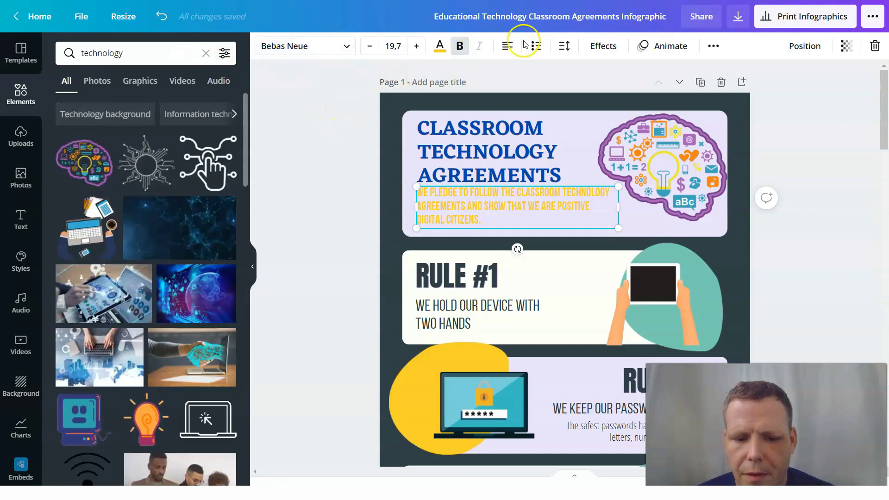
scroll(463, 139, "down", 3)
scroll(208, 218, "down", 1)
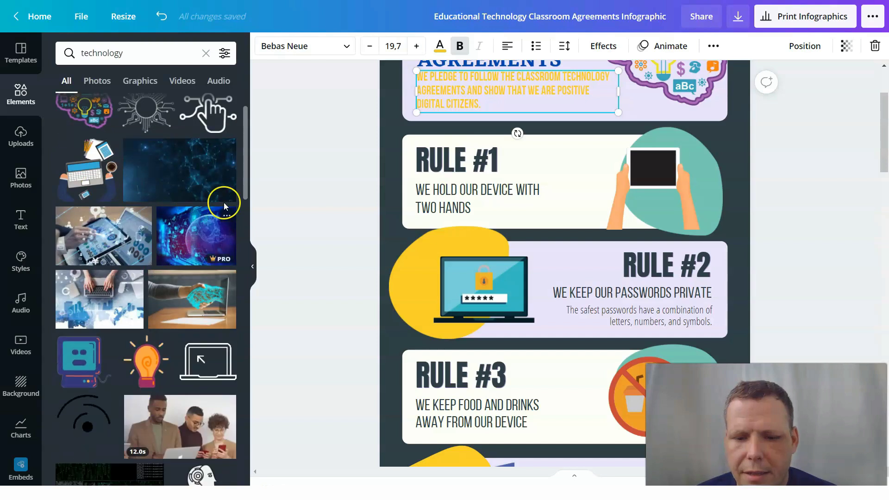
scroll(444, 206, "up", 3)
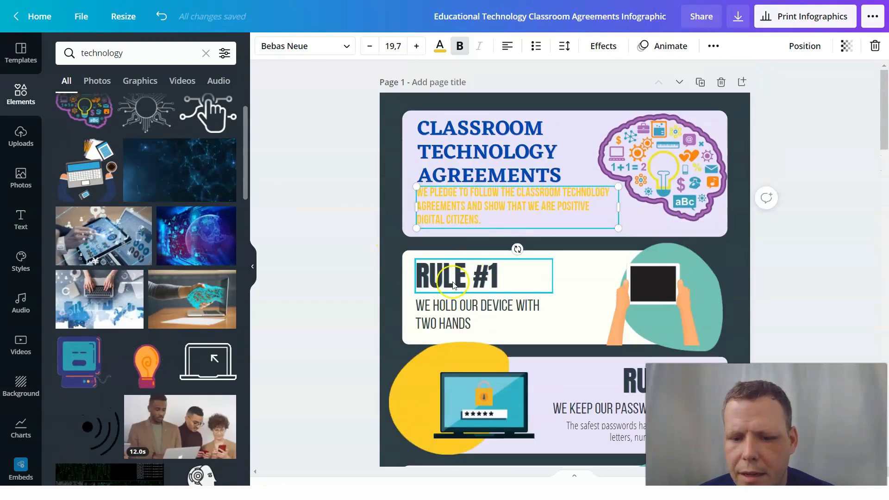
Make the RULE #1 heading red using the palette swatch.
left_click(486, 277)
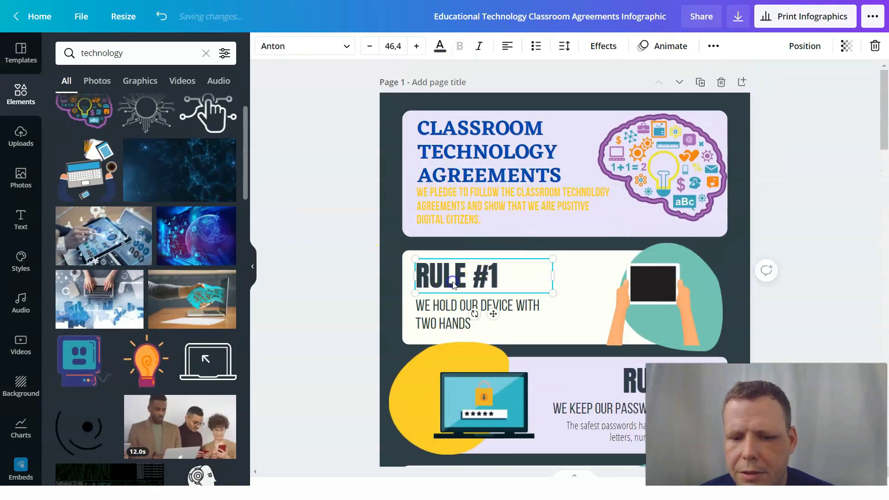
left_click(440, 47)
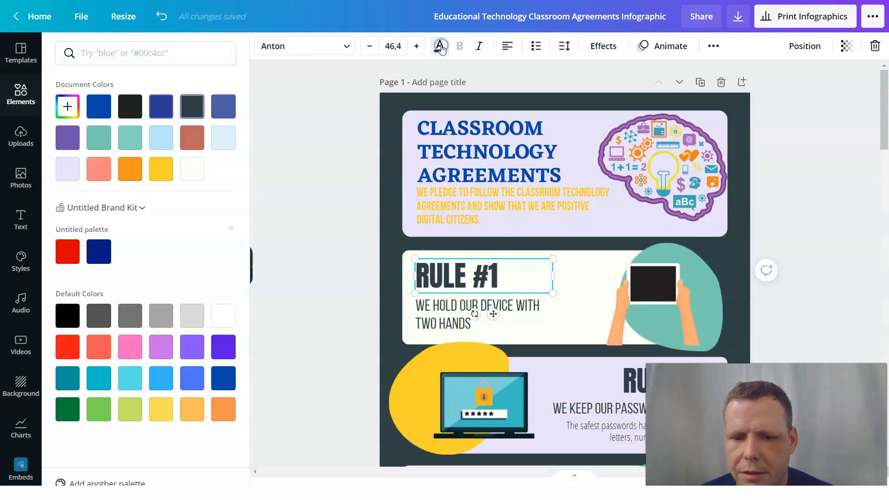
left_click(76, 257)
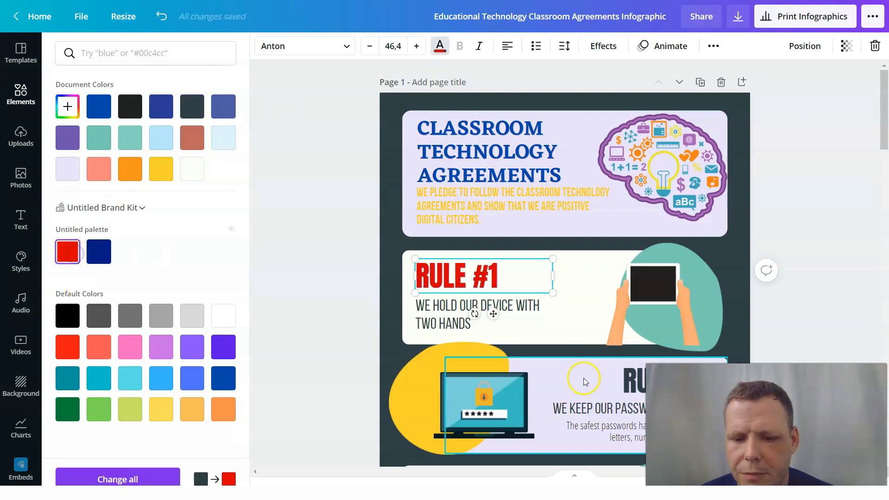
left_click(568, 312)
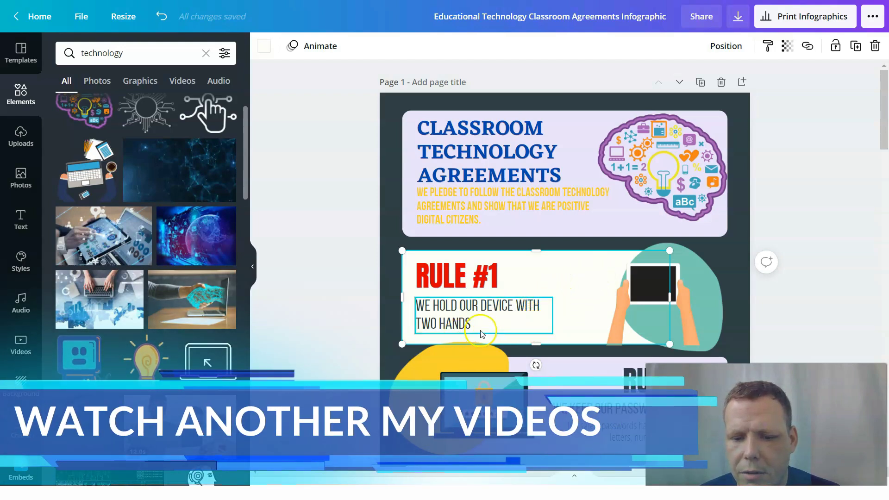
Edit the Rule #1 description to read 'We hold our devices with two hands'.
left_click(505, 325)
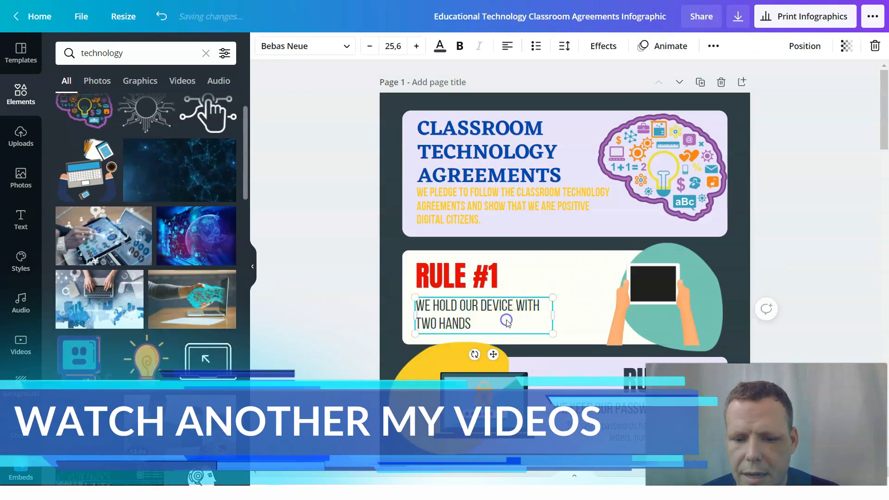
double_click(512, 307)
left_click(512, 307)
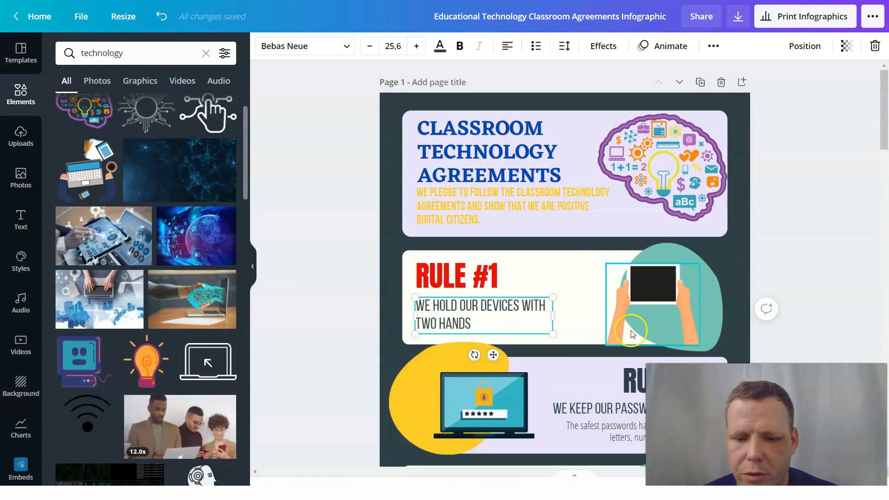
left_click(572, 311)
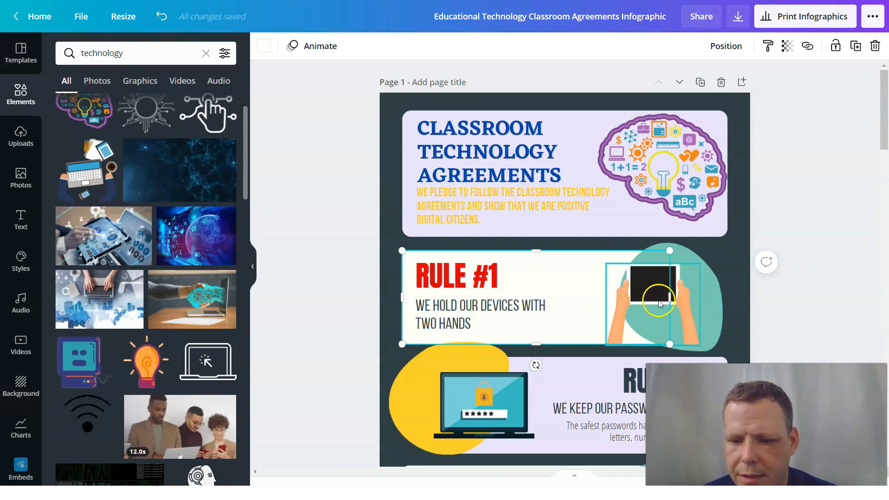
left_click(645, 303)
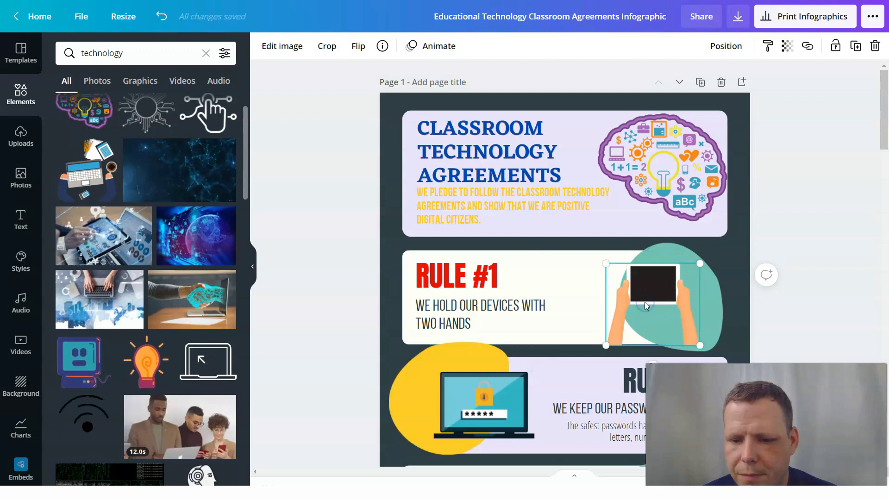
Nudge the hands image left and recolour the teal blob dark navy.
left_click_drag(624, 288, 545, 278)
left_click(685, 296)
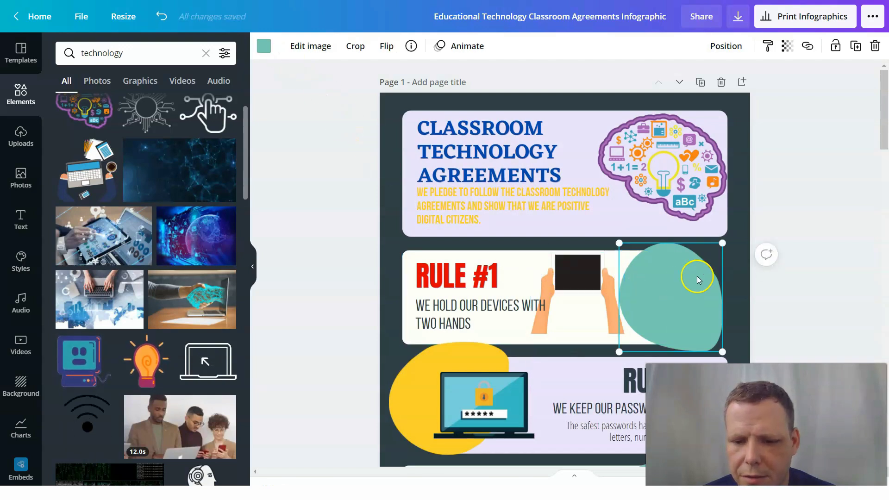
left_click(263, 47)
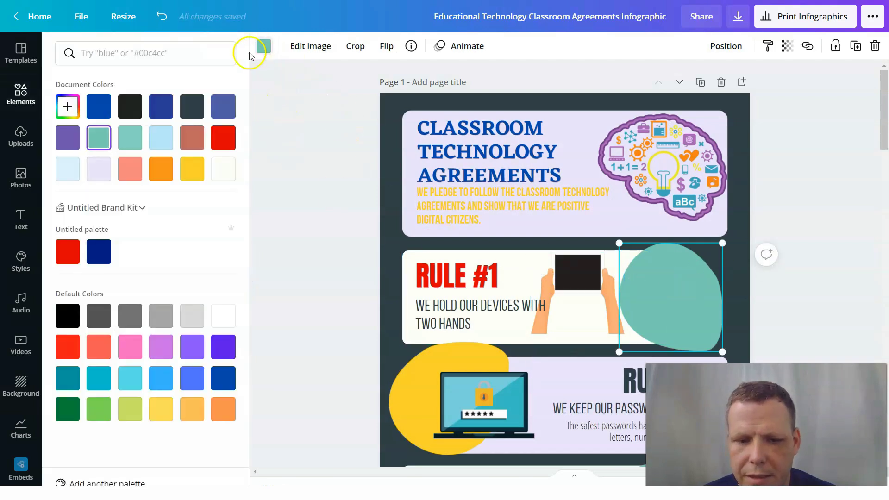
left_click(166, 104)
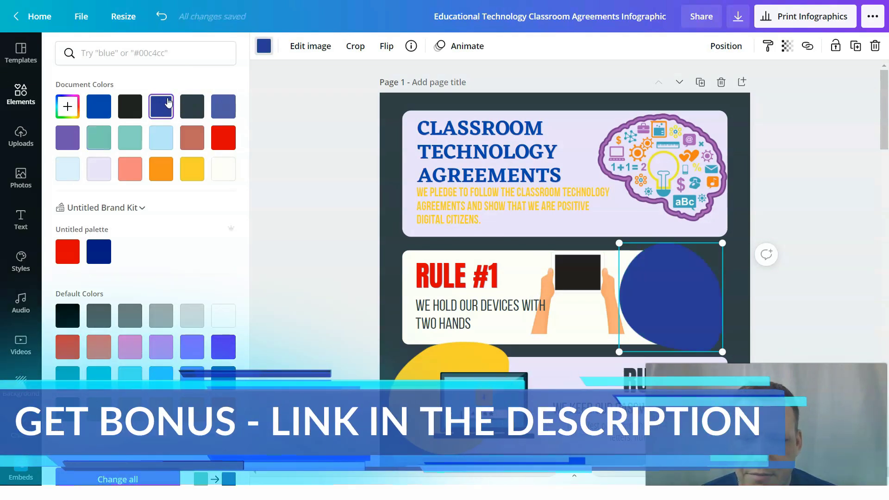
left_click(339, 125)
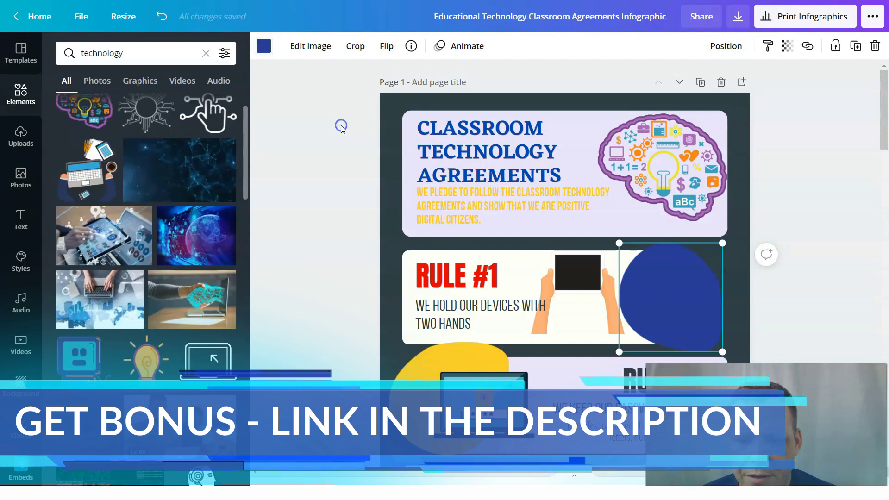
Delete the navy blob and move the hands image to the card's right edge.
right_click(680, 287)
left_click(716, 326)
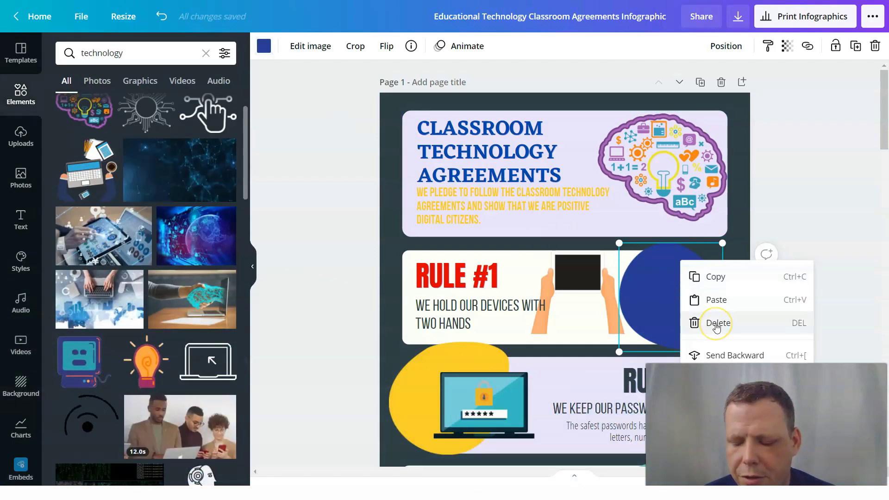
left_click_drag(585, 274, 643, 288)
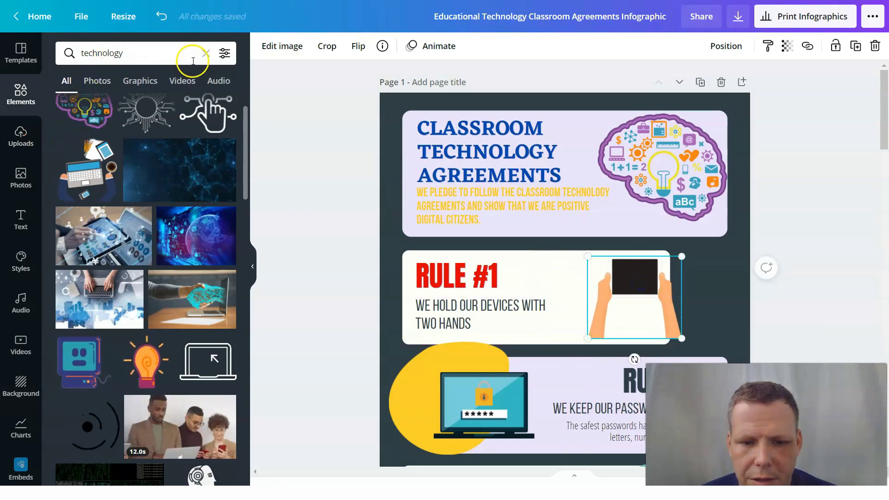
Search the Elements panel for 'shapes' and browse down through the results.
left_click(205, 54)
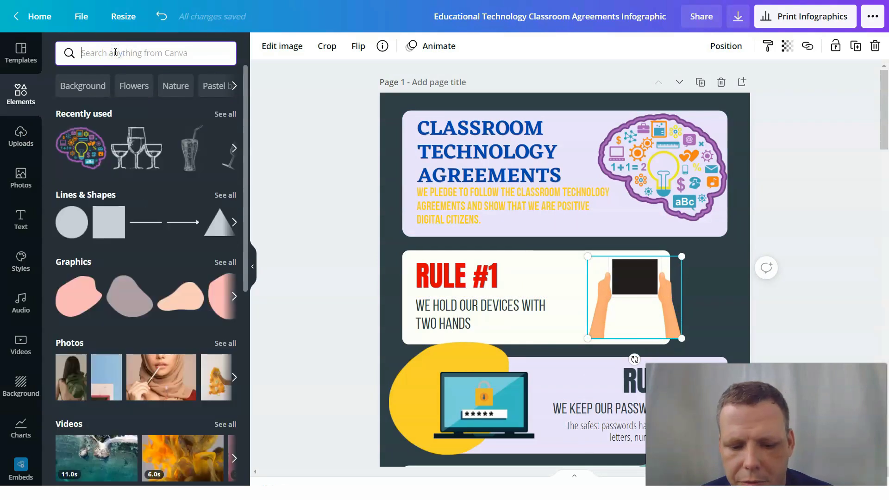
type("shapes")
key("Return")
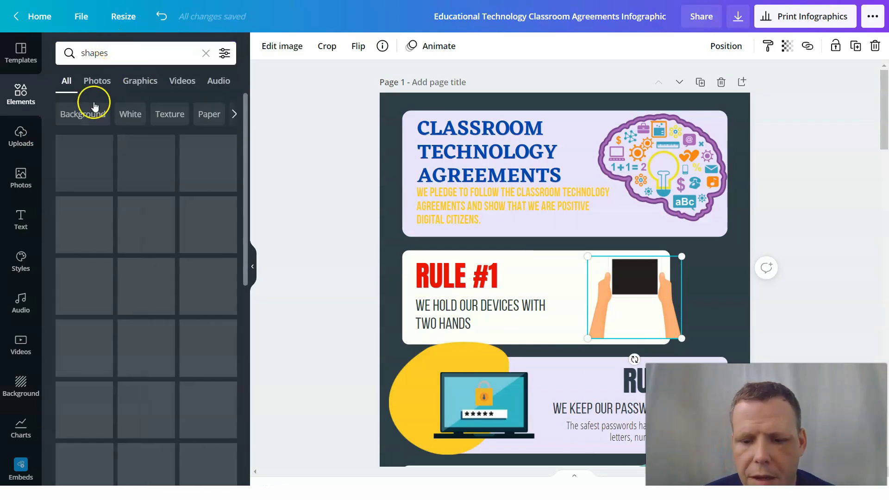
scroll(177, 204, "down", 4)
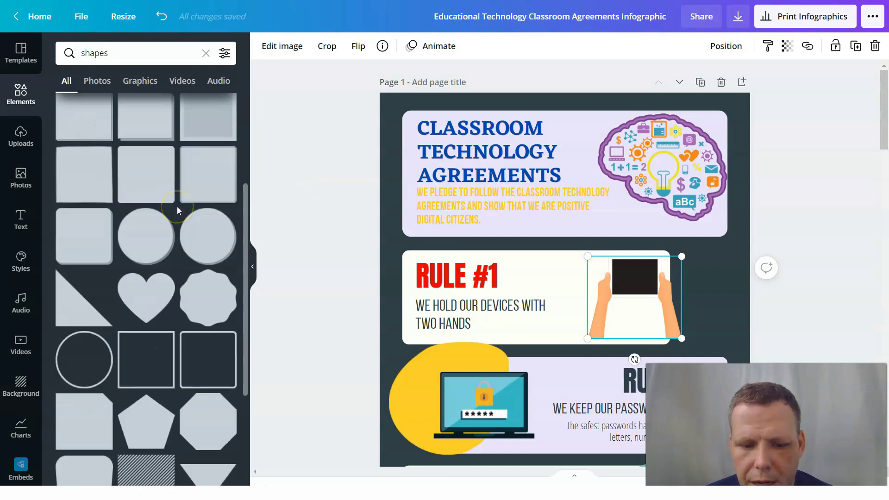
scroll(177, 207, "down", 4)
scroll(233, 264, "down", 3)
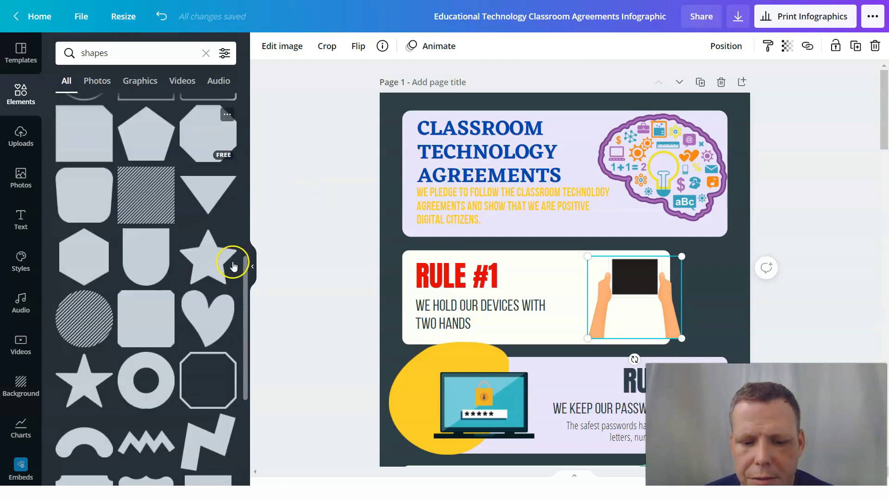
scroll(233, 265, "down", 10)
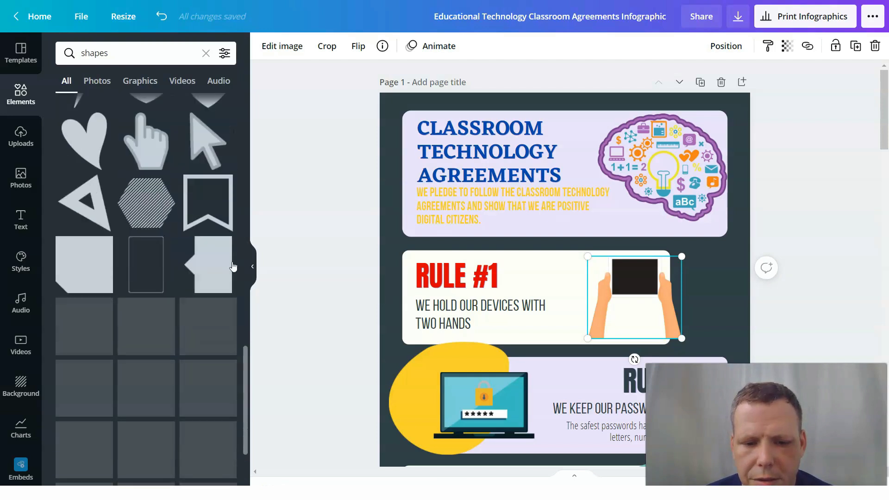
scroll(233, 266, "down", 5)
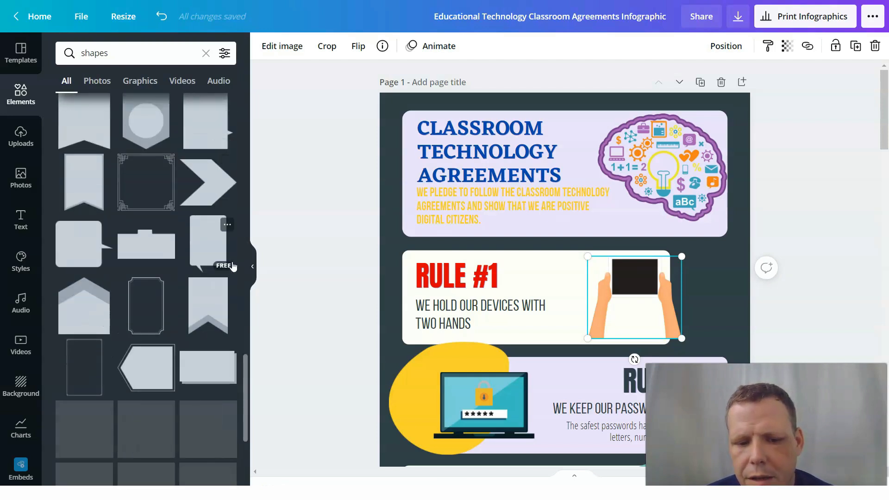
scroll(231, 264, "down", 5)
scroll(301, 227, "down", 3)
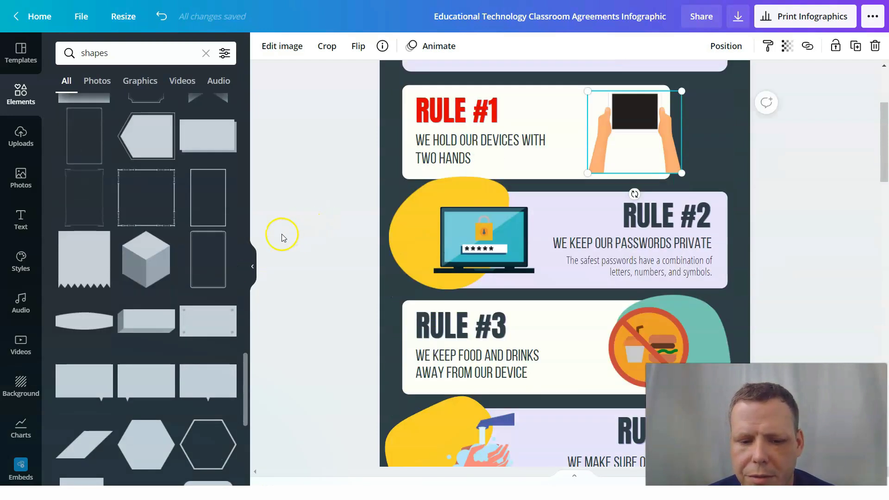
scroll(283, 238, "down", 2)
scroll(180, 251, "down", 6)
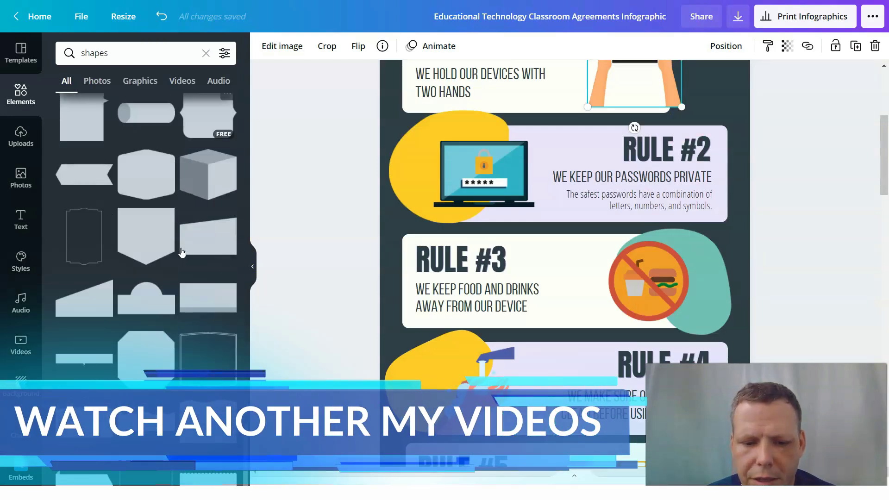
scroll(181, 251, "down", 6)
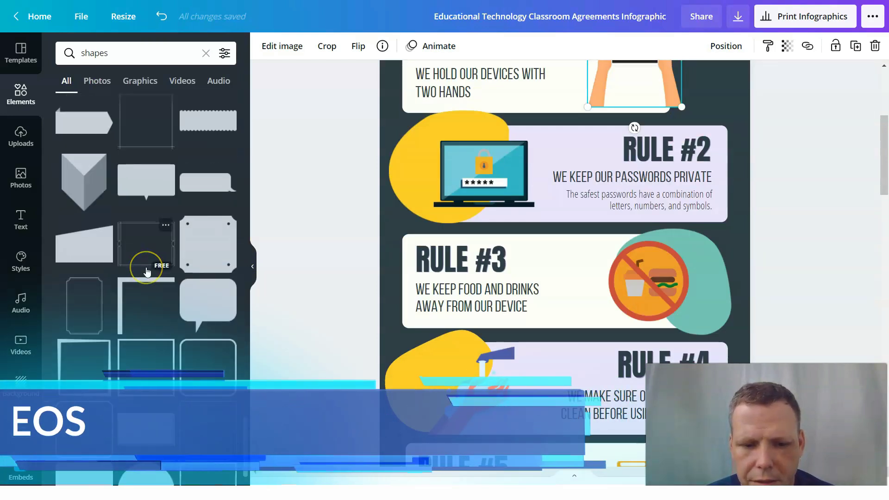
scroll(147, 271, "down", 4)
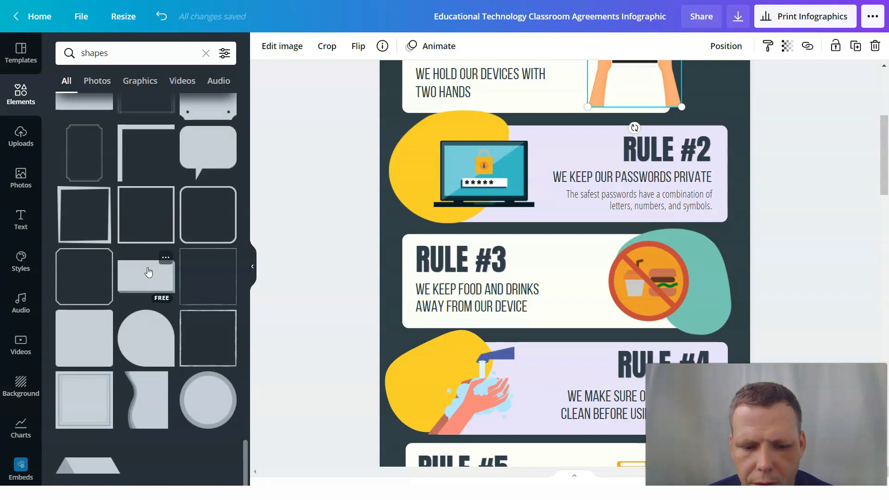
scroll(148, 259, "down", 8)
Choose the red wavy-edged frame shape from the shape results.
left_click(147, 241)
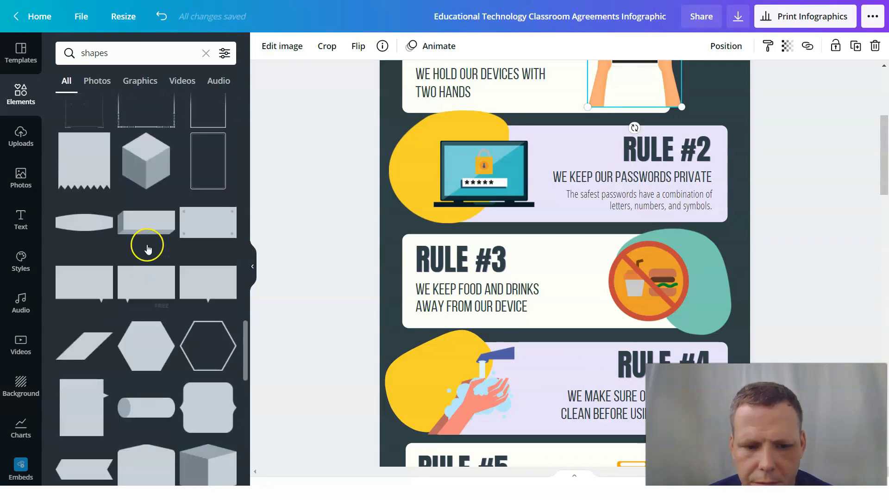
scroll(146, 240, "down", 2)
scroll(147, 241, "up", 10)
scroll(146, 240, "down", 5)
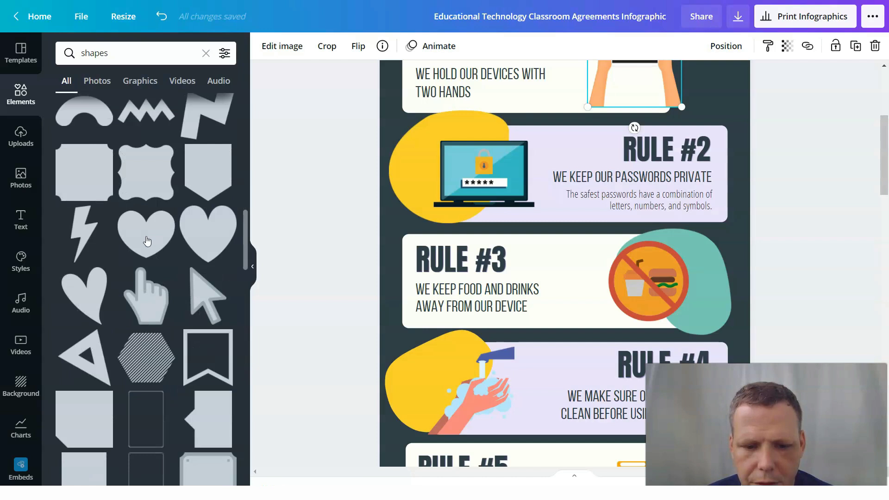
scroll(147, 241, "up", 3)
left_click(150, 280)
Add the wavy frame shape to the page and shrink it to 185×185.
mouse_move(159, 287)
left_mouse_down()
mouse_move(403, 222)
mouse_move(721, 192)
mouse_move(639, 143)
mouse_move(622, 23)
mouse_move(656, 109)
mouse_move(675, 103)
left_mouse_up()
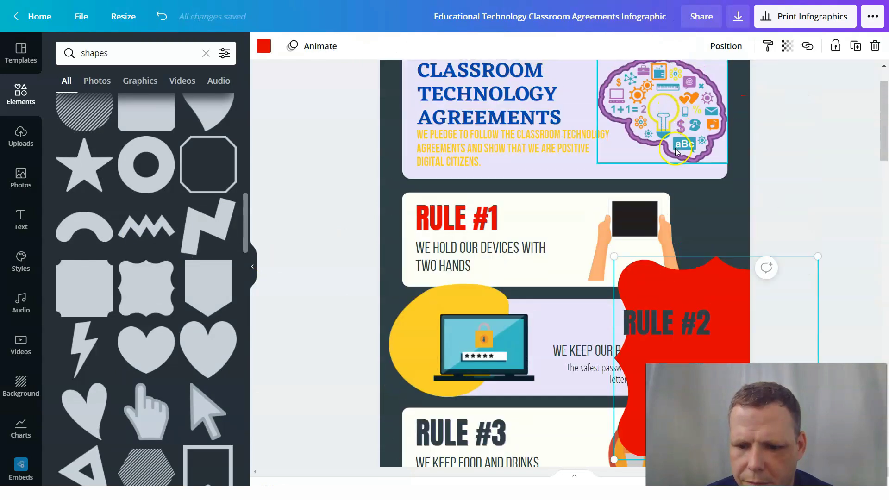
mouse_move(710, 279)
left_mouse_down()
mouse_move(646, 224)
mouse_move(630, 181)
left_mouse_up()
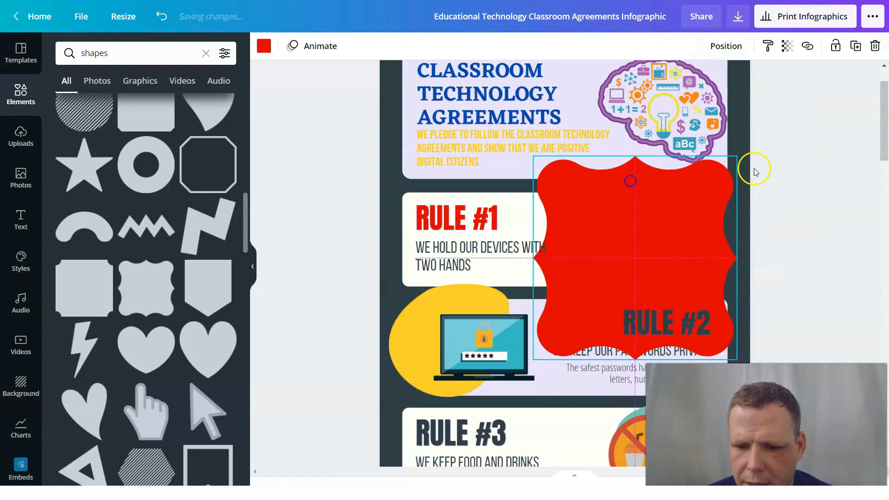
mouse_move(717, 178)
left_mouse_down()
mouse_move(695, 284)
mouse_move(685, 266)
left_mouse_up()
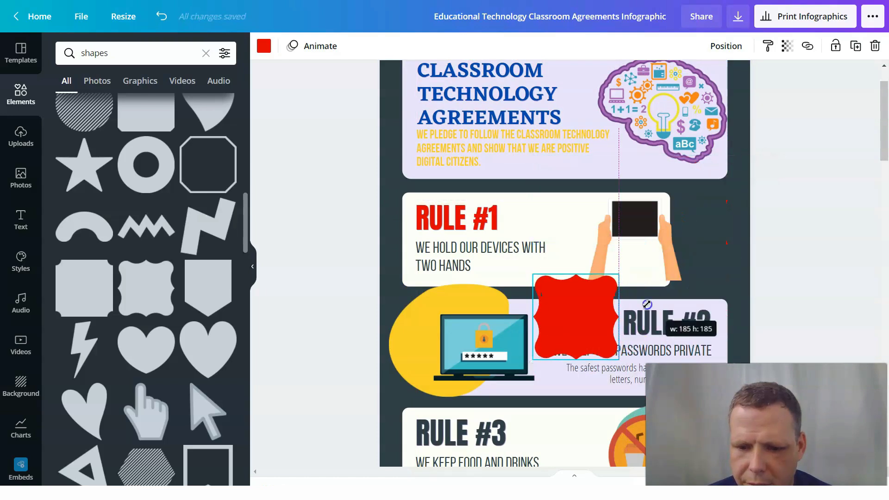
Delete the hands image and place the wavy shape beside Rule #1 in dark blue.
left_click_drag(569, 217, 570, 220)
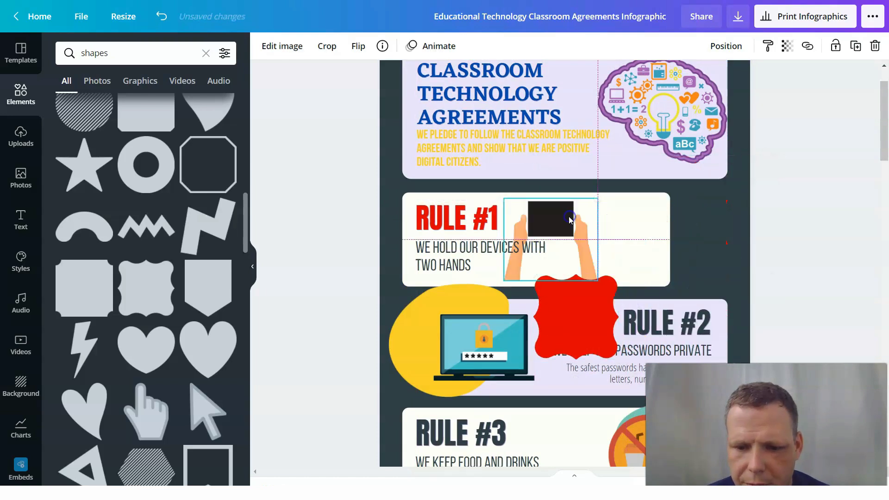
key("Delete")
mouse_move(579, 313)
left_mouse_down()
mouse_move(679, 256)
mouse_move(686, 239)
left_mouse_up()
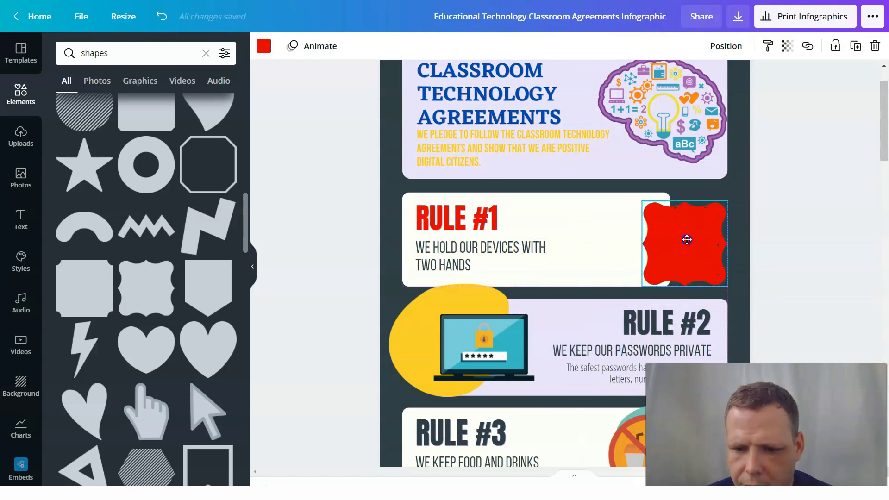
left_click(265, 47)
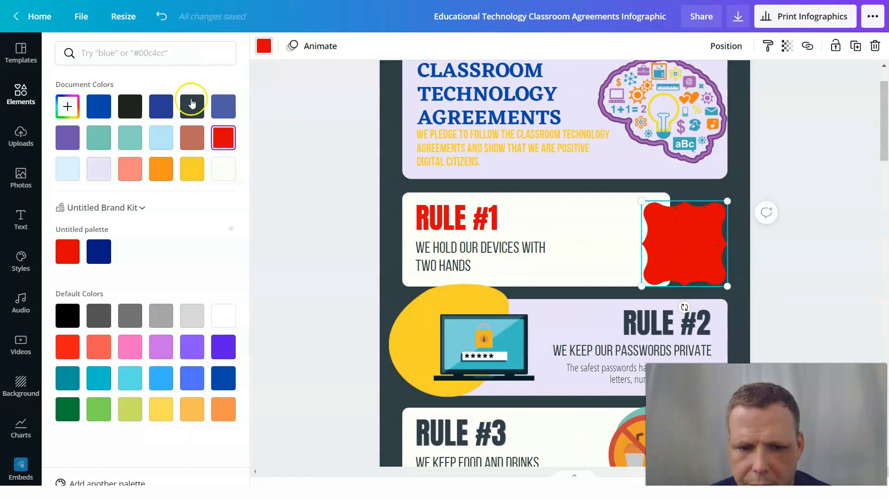
left_click(168, 111)
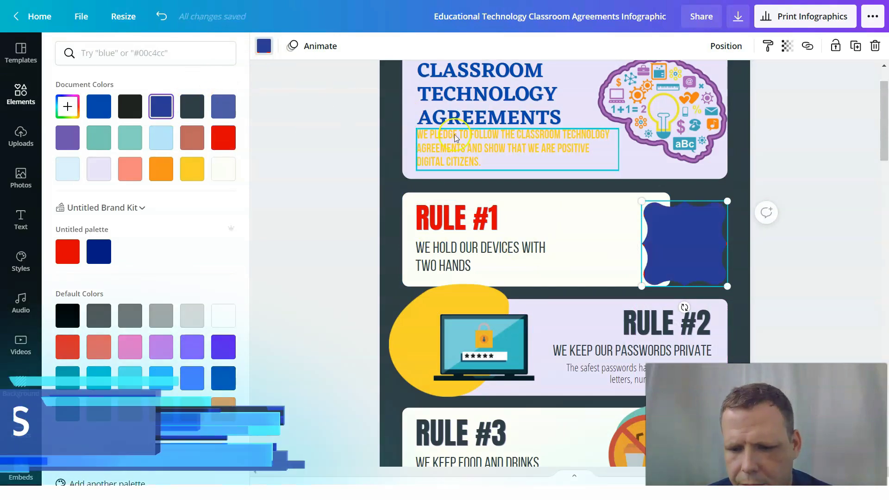